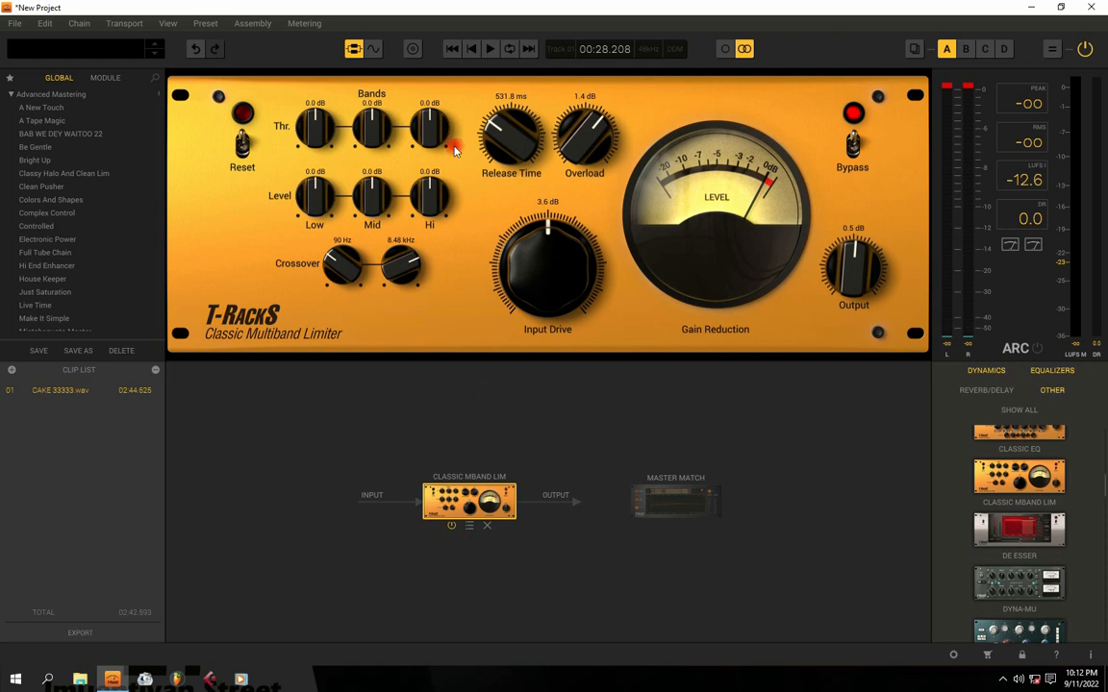
- Replace the processing chain view with the waveform view of the loaded clip
{"action": "left_click", "coordinate": [354, 51]}
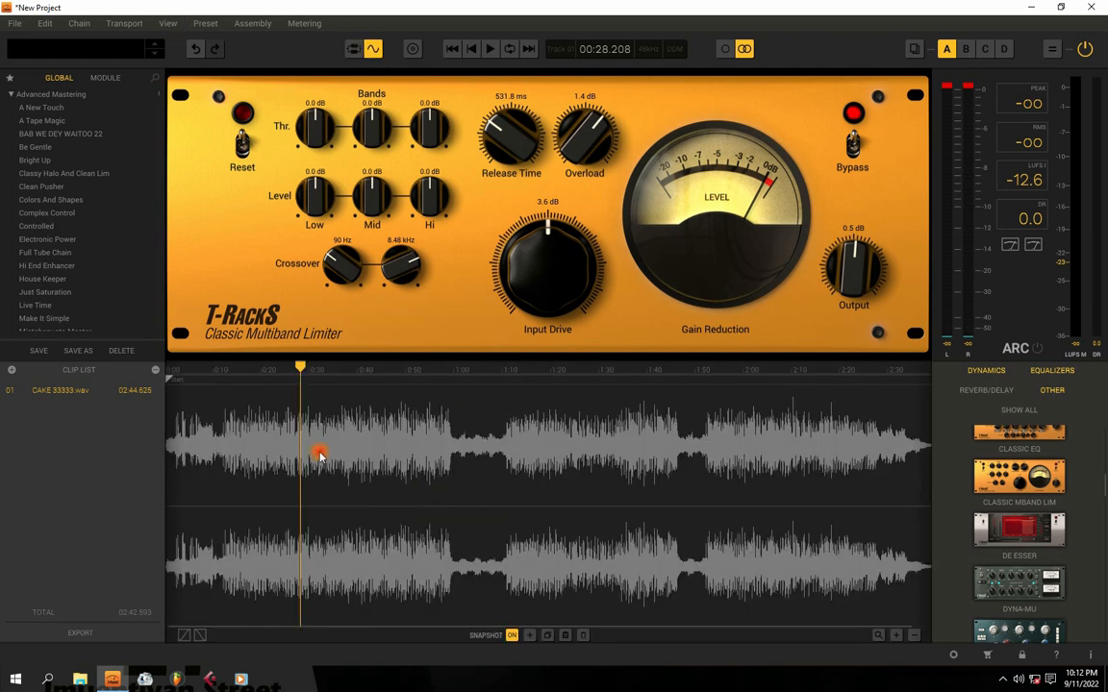
{"action": "left_click", "coordinate": [354, 53]}
{"action": "left_click", "coordinate": [373, 48]}
- Set the high-band threshold to 0.1 dB, and the low band to a -0.6 dB threshold with a 0.4 dB level
{"action": "left_click_drag", "start_coordinate": [427, 122], "coordinate": [371, 94]}
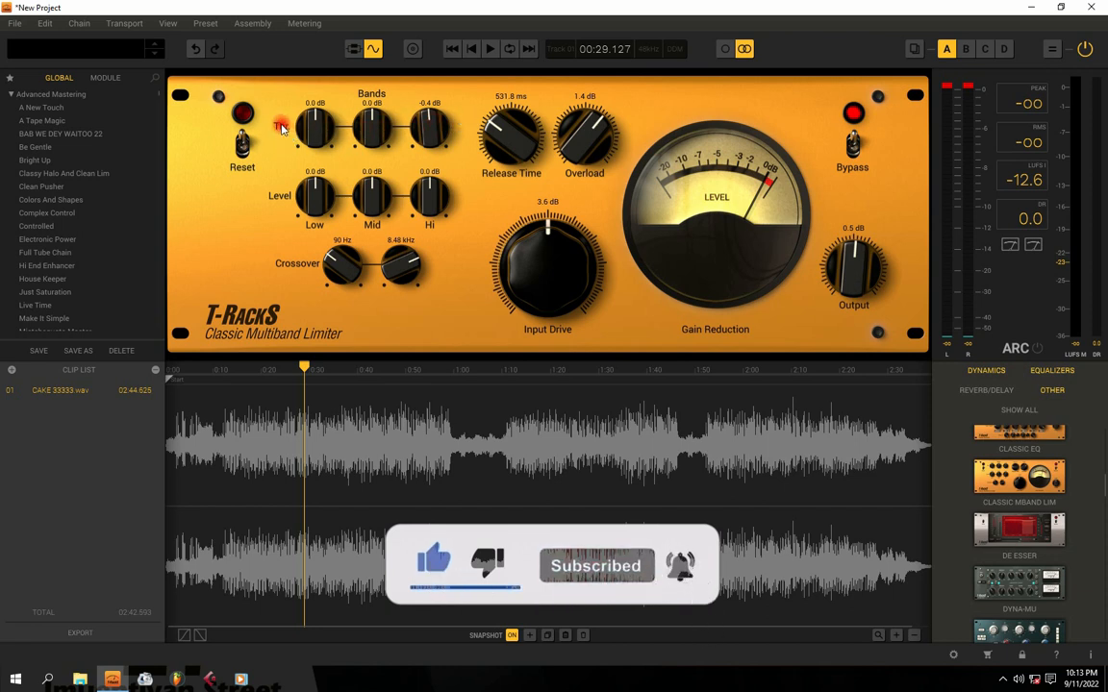
{"action": "left_click_drag", "start_coordinate": [430, 125], "coordinate": [429, 125]}
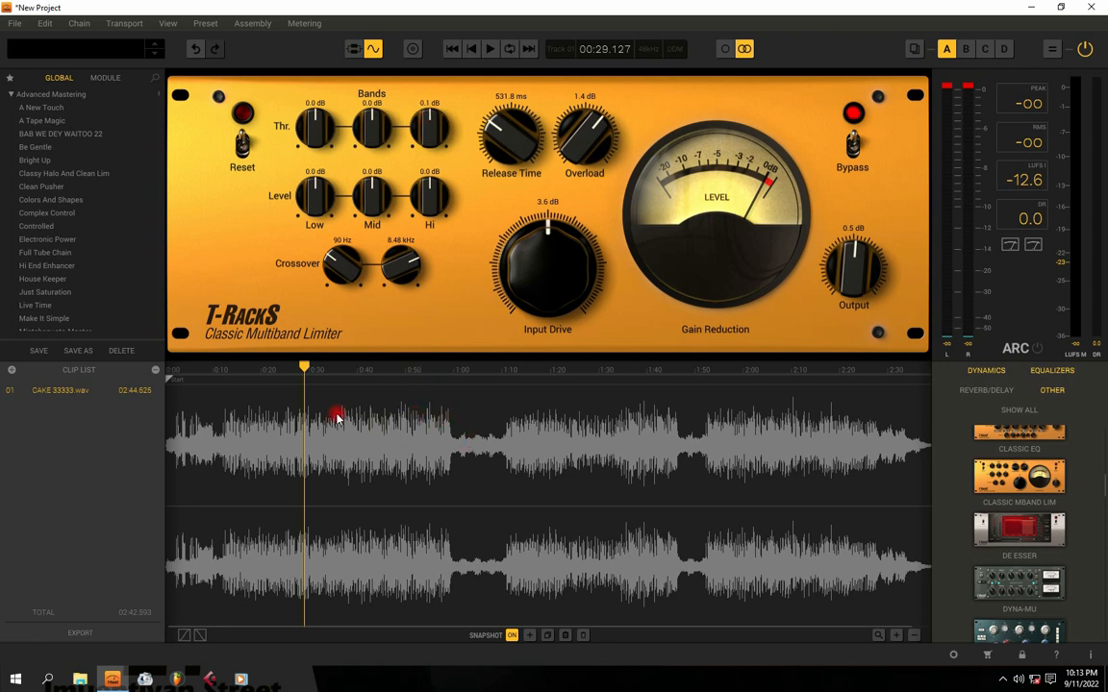
{"action": "left_click_drag", "start_coordinate": [314, 195], "coordinate": [315, 197]}
{"action": "mouse_move", "coordinate": [315, 123]}
{"action": "left_mouse_down"}
{"action": "mouse_move", "coordinate": [315, 114]}
{"action": "mouse_move", "coordinate": [316, 137]}
{"action": "left_mouse_up"}
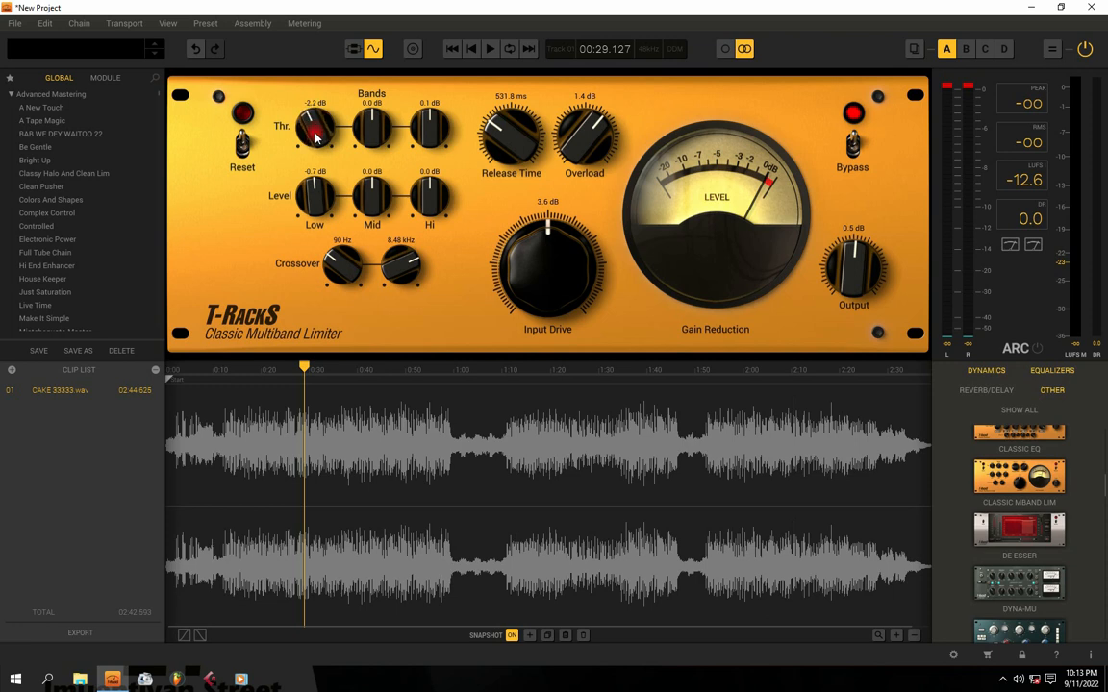
{"action": "left_click_drag", "start_coordinate": [317, 195], "coordinate": [318, 200]}
{"action": "left_click_drag", "start_coordinate": [315, 131], "coordinate": [312, 117]}
{"action": "left_click_drag", "start_coordinate": [318, 204], "coordinate": [317, 198]}
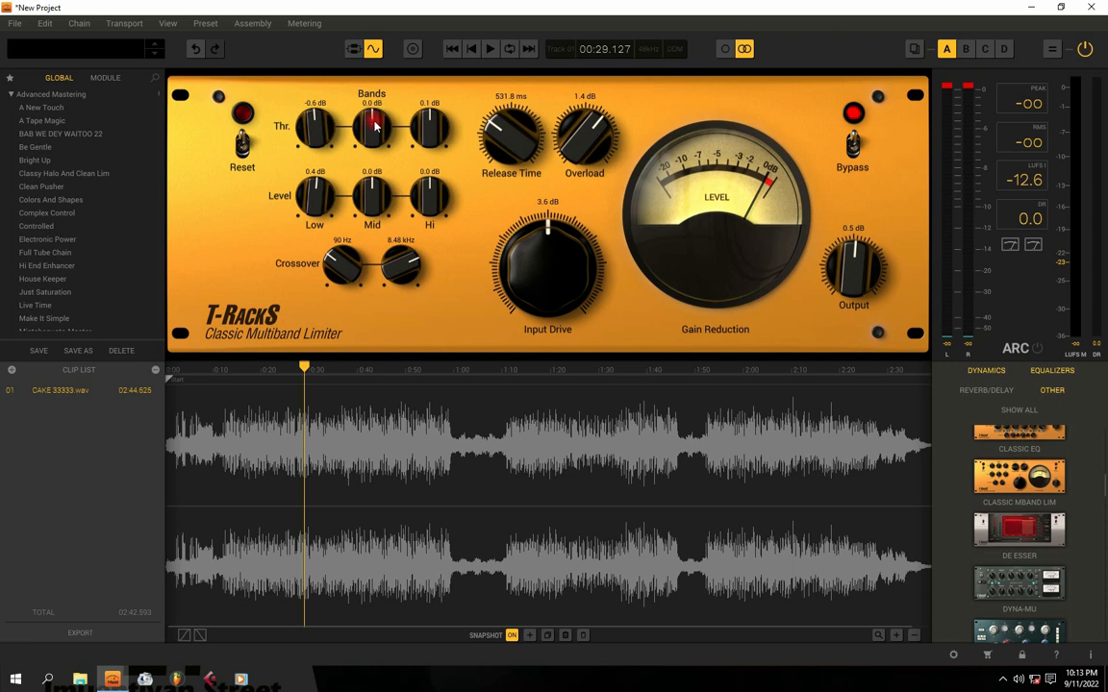
- Set the mid band to 0.4 dB threshold and 0.5 dB level, and the high band to 0.3 dB threshold and 0.1 dB level
{"action": "mouse_move", "coordinate": [374, 123]}
{"action": "left_mouse_down"}
{"action": "mouse_move", "coordinate": [374, 142]}
{"action": "mouse_move", "coordinate": [372, 118]}
{"action": "mouse_move", "coordinate": [376, 127]}
{"action": "left_mouse_up"}
{"action": "left_click_drag", "start_coordinate": [373, 209], "coordinate": [374, 204]}
{"action": "left_click_drag", "start_coordinate": [368, 136], "coordinate": [309, 132]}
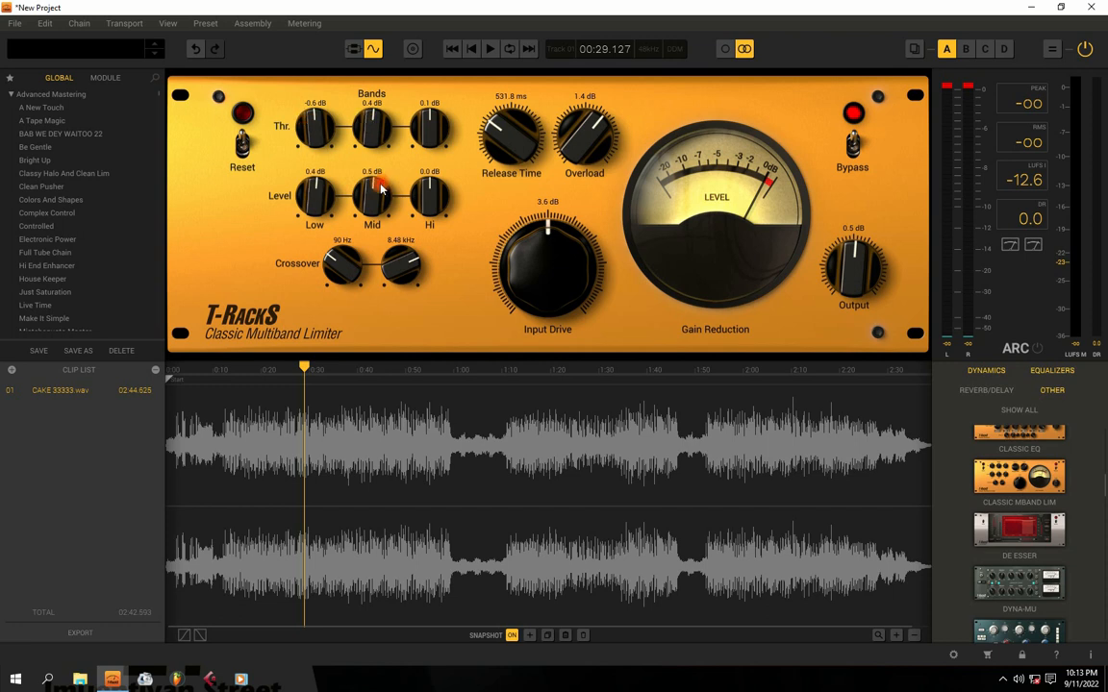
{"action": "left_click_drag", "start_coordinate": [428, 125], "coordinate": [425, 94]}
{"action": "mouse_move", "coordinate": [429, 204]}
{"action": "left_mouse_down"}
{"action": "mouse_move", "coordinate": [431, 195]}
{"action": "mouse_move", "coordinate": [433, 204]}
{"action": "left_mouse_up"}
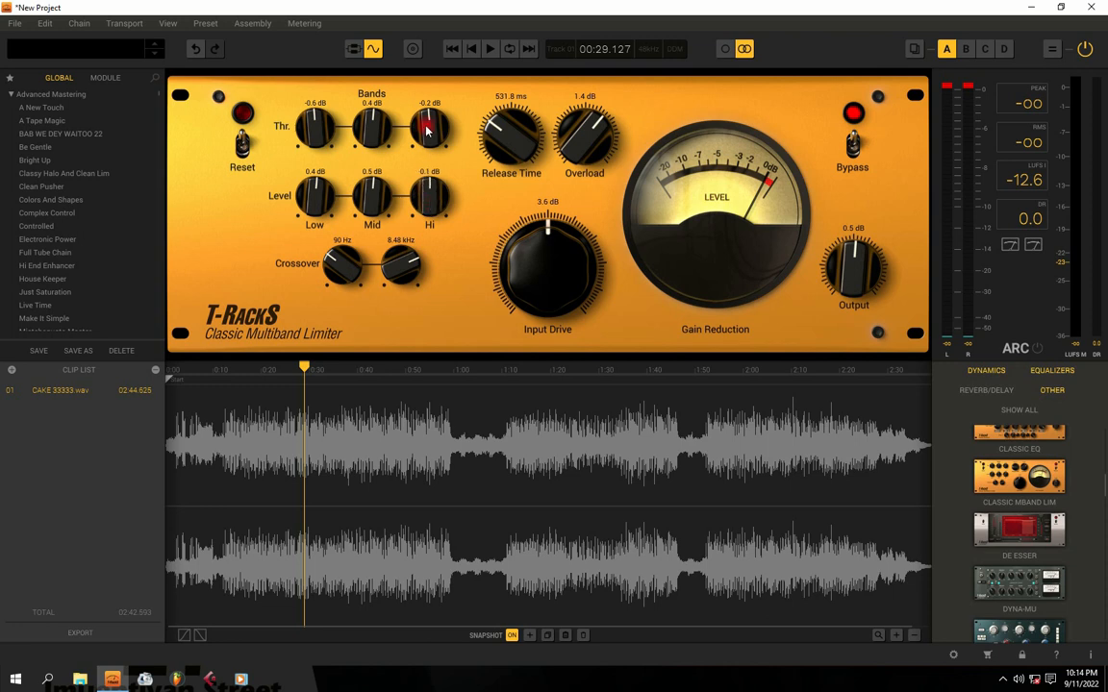
{"action": "left_click_drag", "start_coordinate": [428, 129], "coordinate": [429, 126]}
- Set the limiter's release time to 407.2 ms and its overload to 2.3 dB
{"action": "mouse_move", "coordinate": [500, 126]}
{"action": "left_mouse_down"}
{"action": "mouse_move", "coordinate": [499, 147]}
{"action": "mouse_move", "coordinate": [491, 120]}
{"action": "left_mouse_up"}
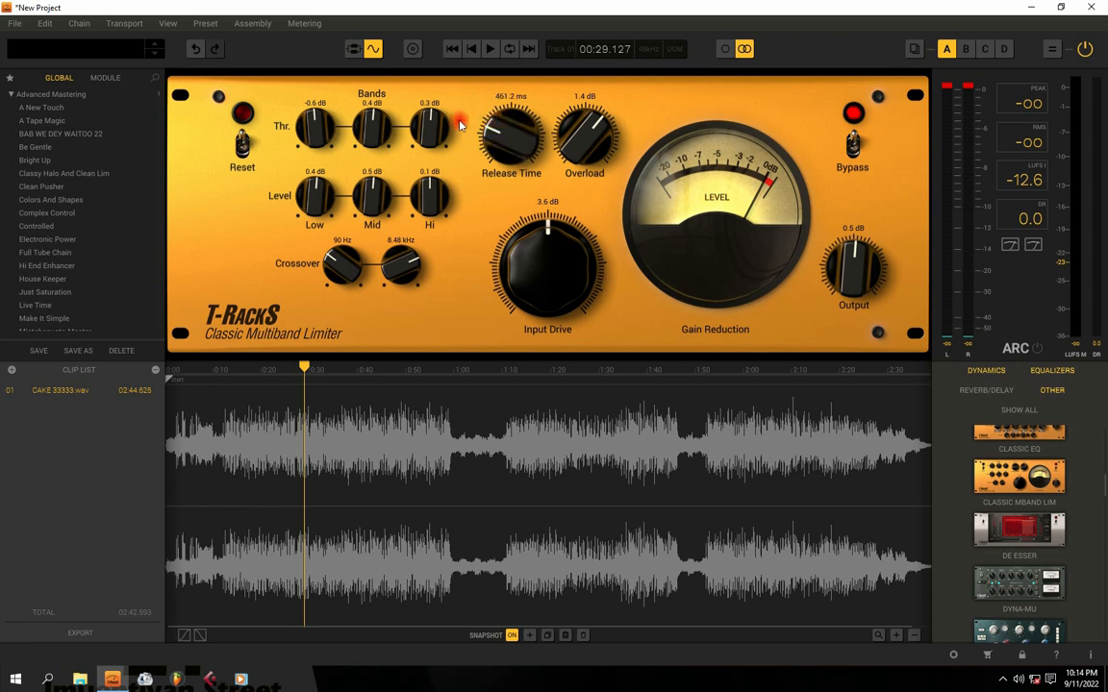
{"action": "left_click_drag", "start_coordinate": [500, 136], "coordinate": [501, 152]}
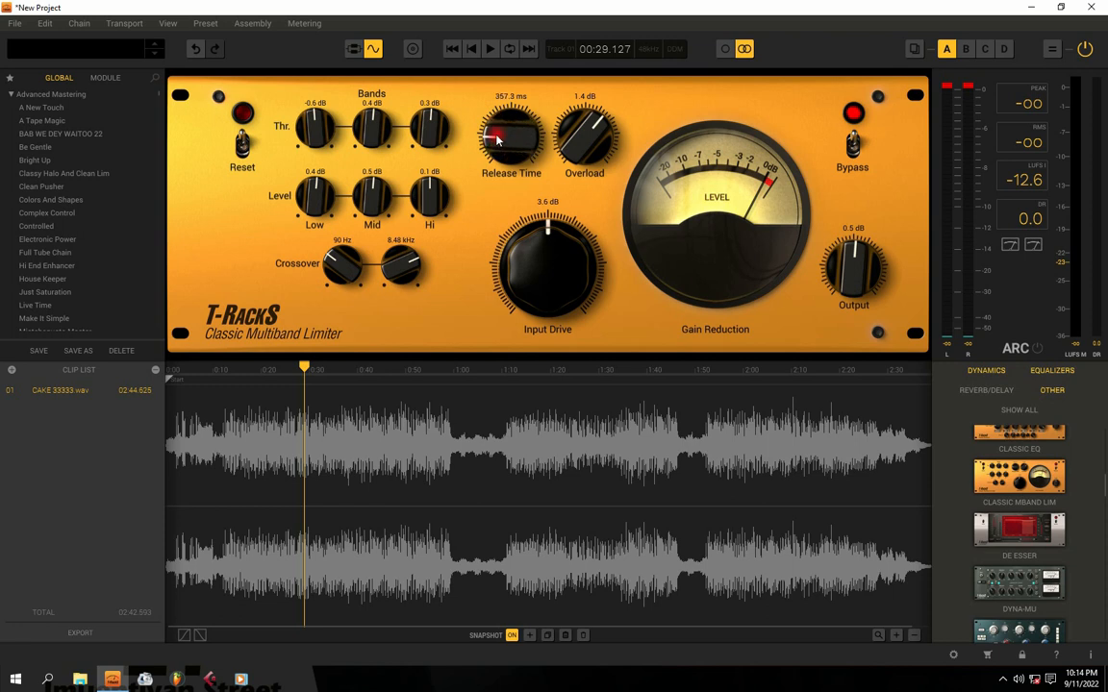
{"action": "left_click_drag", "start_coordinate": [497, 142], "coordinate": [498, 132]}
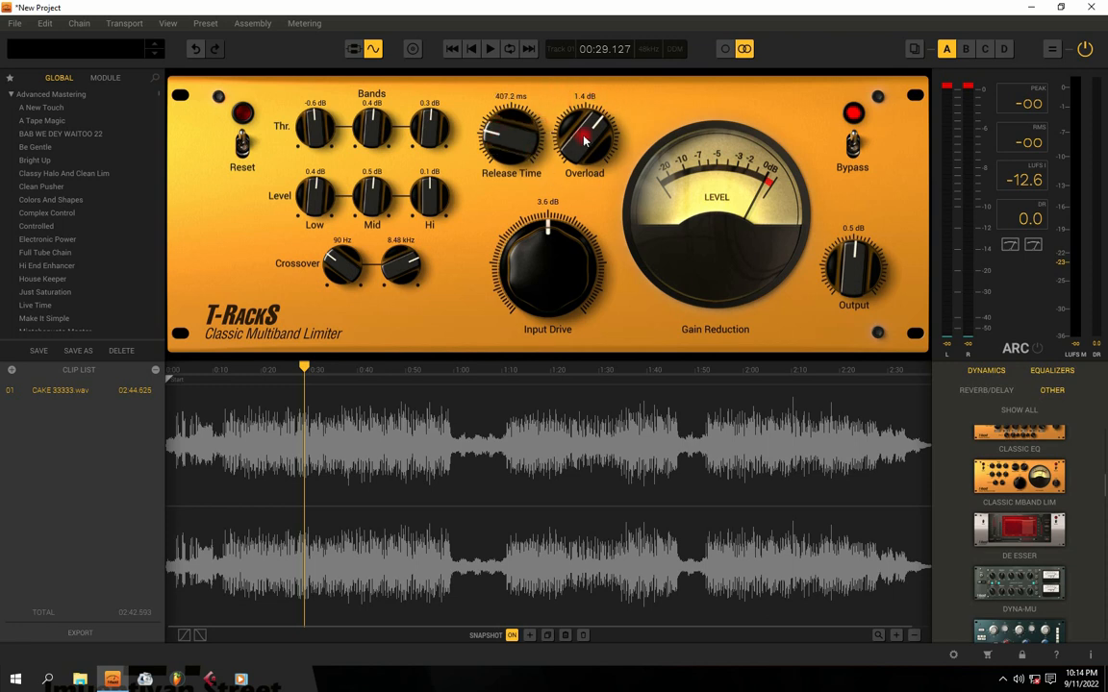
{"action": "mouse_move", "coordinate": [588, 110]}
{"action": "left_mouse_down"}
{"action": "mouse_move", "coordinate": [556, 112]}
{"action": "mouse_move", "coordinate": [578, 119]}
{"action": "mouse_move", "coordinate": [583, 171]}
{"action": "mouse_move", "coordinate": [588, 153]}
{"action": "mouse_move", "coordinate": [597, 277]}
{"action": "mouse_move", "coordinate": [582, 87]}
{"action": "left_mouse_up"}
{"action": "mouse_move", "coordinate": [587, 151]}
{"action": "left_mouse_down"}
{"action": "mouse_move", "coordinate": [588, 127]}
{"action": "mouse_move", "coordinate": [589, 147]}
{"action": "left_mouse_up"}
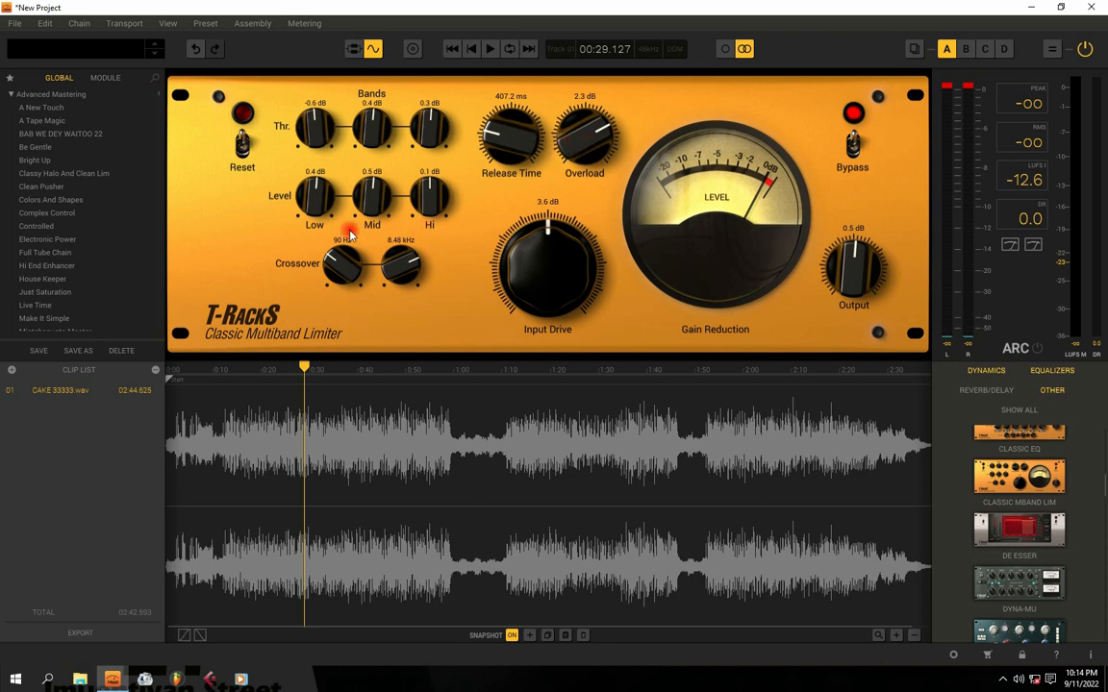
- Set the low crossover frequency to 43 Hz and the high crossover frequency to 11.1 kHz
{"action": "left_click_drag", "start_coordinate": [342, 242], "coordinate": [406, 258]}
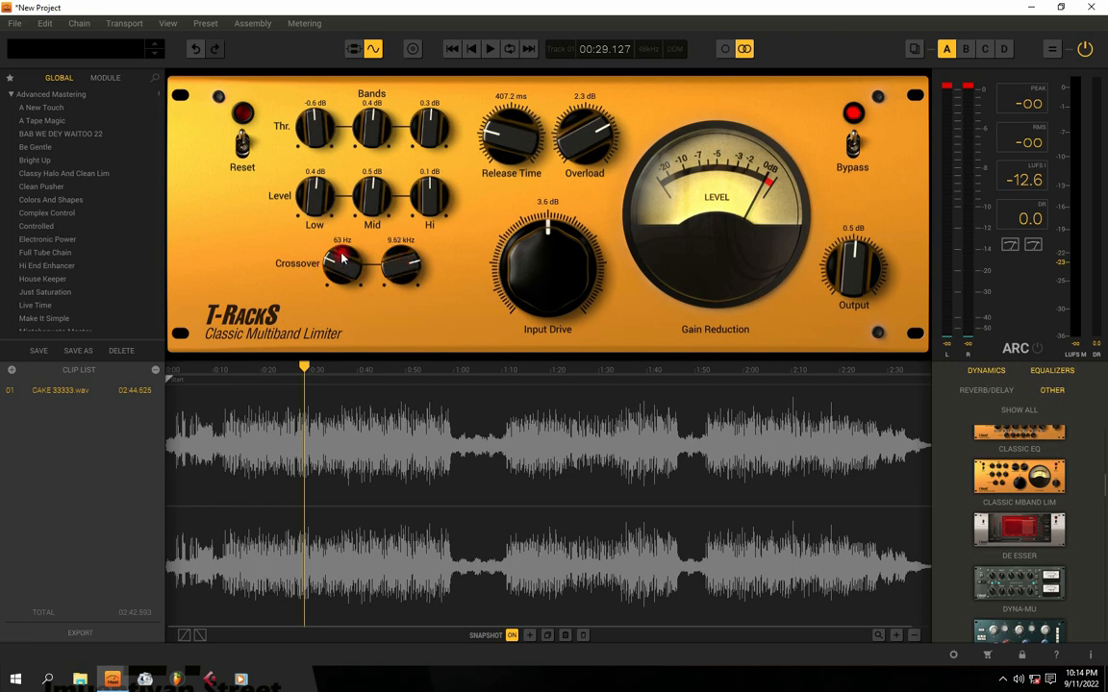
{"action": "mouse_move", "coordinate": [344, 269]}
{"action": "left_mouse_down"}
{"action": "mouse_move", "coordinate": [332, 276]}
{"action": "mouse_move", "coordinate": [331, 263]}
{"action": "left_mouse_up"}
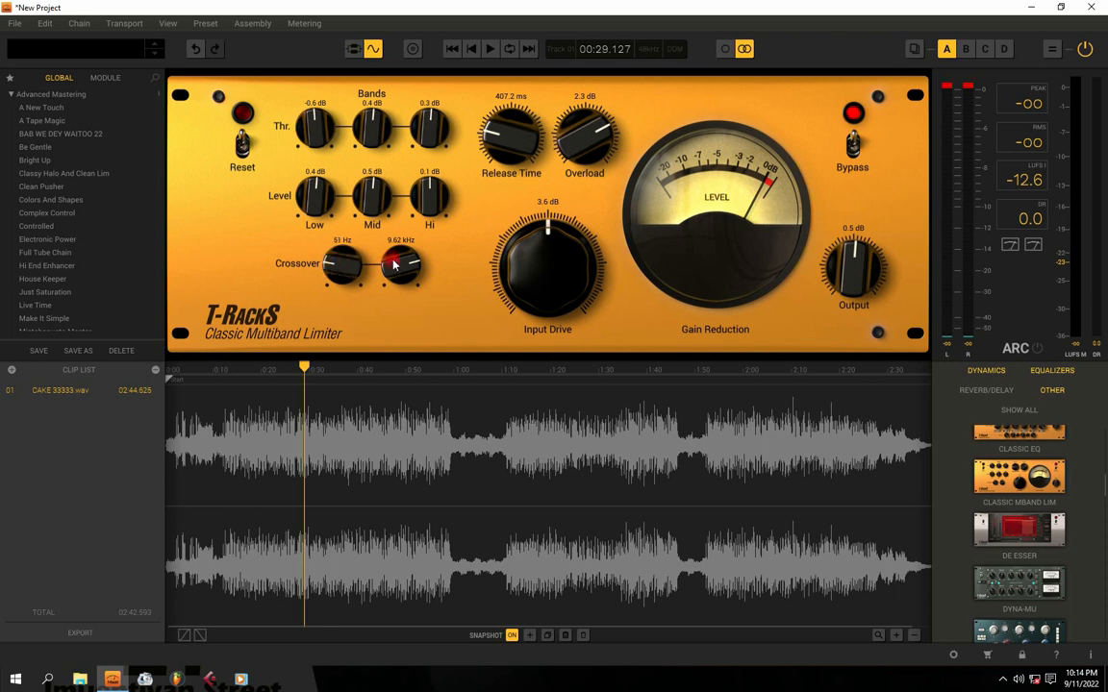
{"action": "left_click_drag", "start_coordinate": [408, 272], "coordinate": [407, 113]}
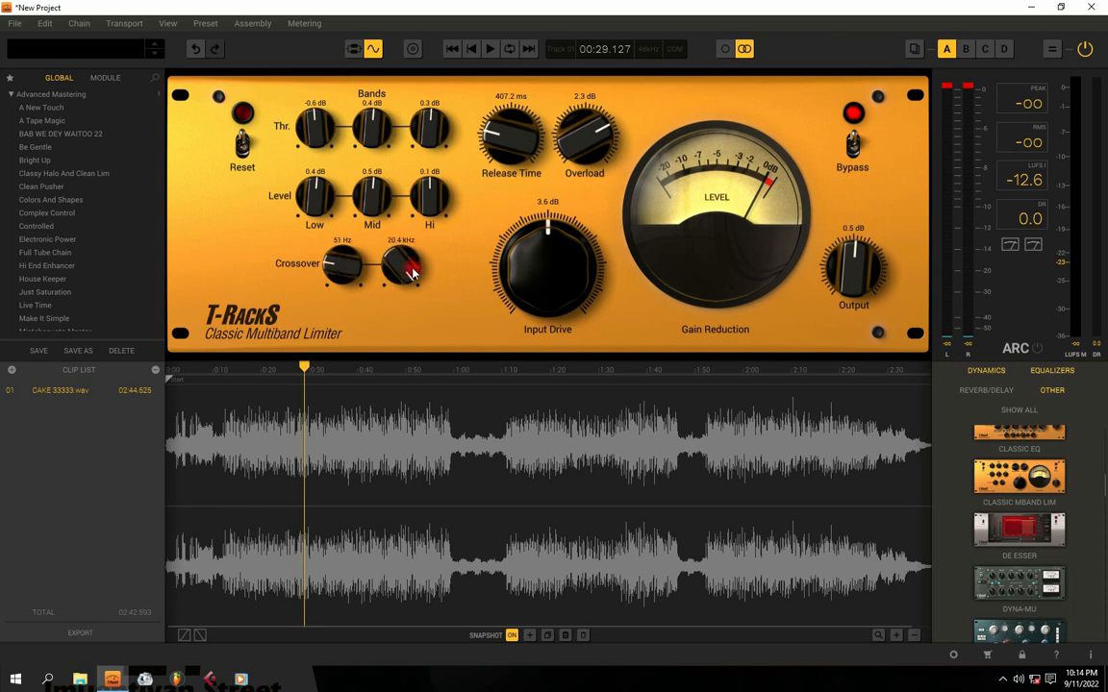
{"action": "left_click_drag", "start_coordinate": [342, 268], "coordinate": [334, 322]}
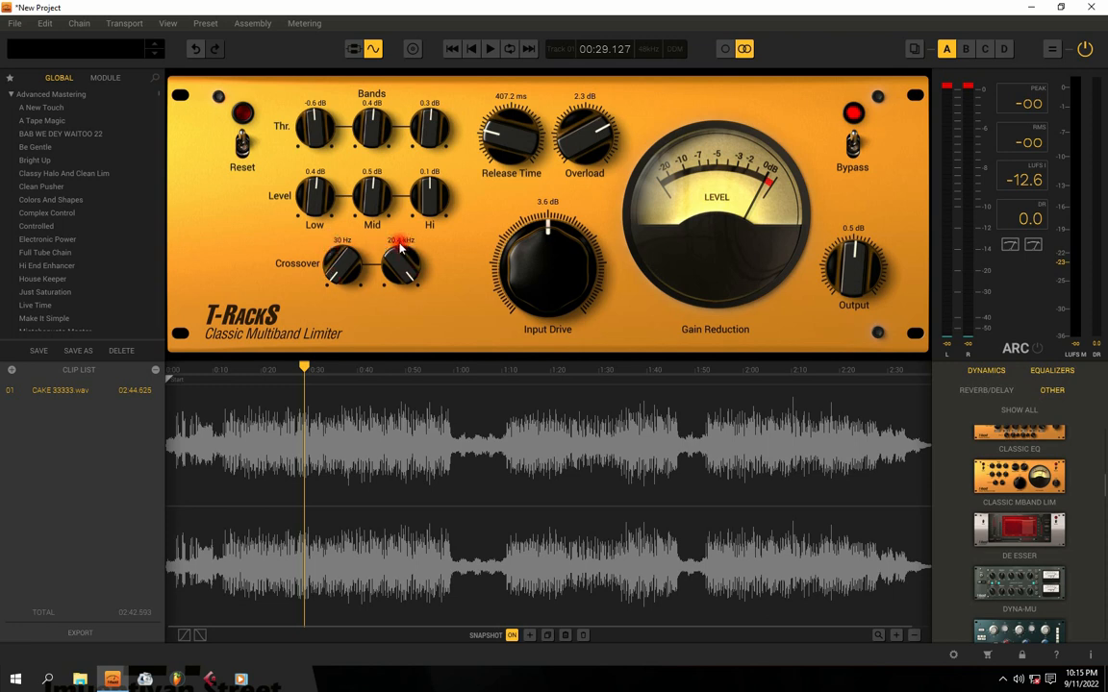
{"action": "left_click_drag", "start_coordinate": [339, 269], "coordinate": [330, 226]}
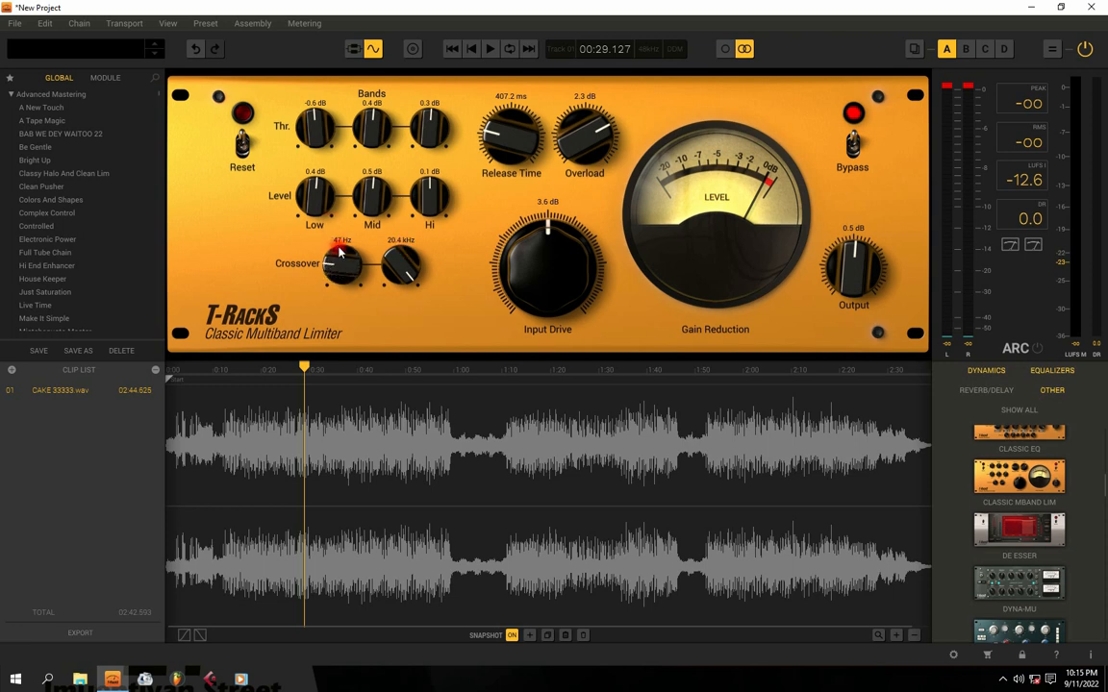
{"action": "left_click_drag", "start_coordinate": [404, 251], "coordinate": [404, 300]}
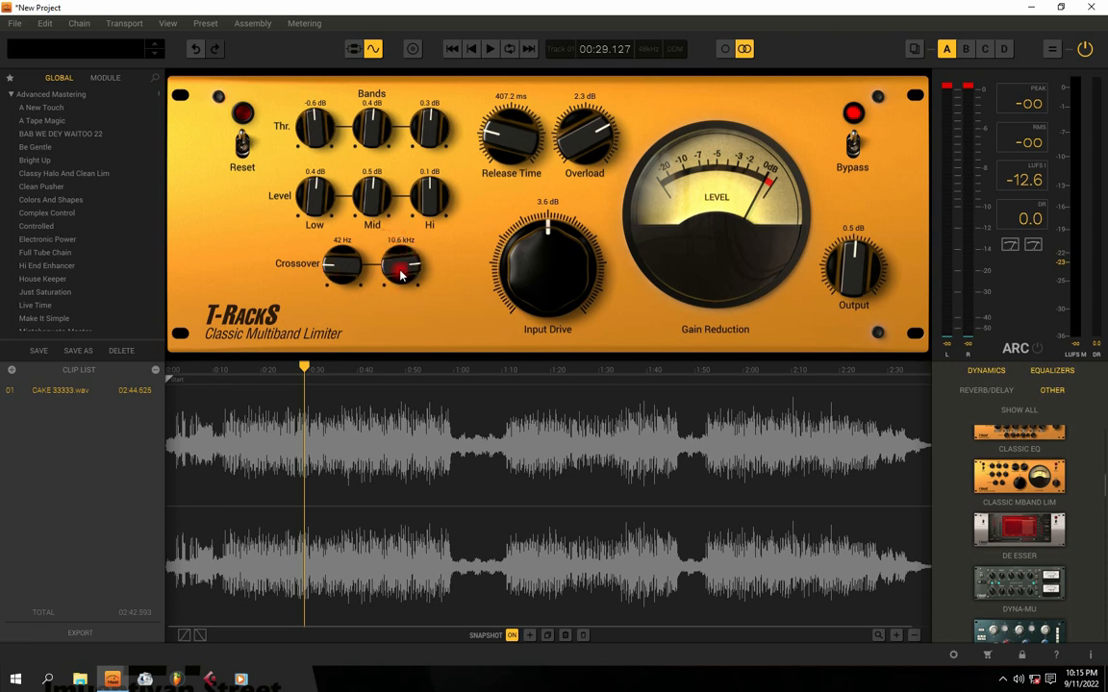
{"action": "mouse_move", "coordinate": [323, 266]}
{"action": "left_mouse_down"}
{"action": "mouse_move", "coordinate": [325, 236]}
{"action": "mouse_move", "coordinate": [352, 240]}
{"action": "mouse_move", "coordinate": [334, 270]}
{"action": "mouse_move", "coordinate": [357, 280]}
{"action": "mouse_move", "coordinate": [390, 264]}
{"action": "mouse_move", "coordinate": [331, 266]}
{"action": "left_mouse_up"}
{"action": "left_click_drag", "start_coordinate": [399, 267], "coordinate": [355, 262]}
- Set the limiter's input drive to 3.7 dB and its output to 8.6 dB
{"action": "mouse_move", "coordinate": [553, 268]}
{"action": "left_mouse_down"}
{"action": "mouse_move", "coordinate": [553, 289]}
{"action": "mouse_move", "coordinate": [662, 190]}
{"action": "mouse_move", "coordinate": [660, 100]}
{"action": "mouse_move", "coordinate": [705, 190]}
{"action": "mouse_move", "coordinate": [664, 197]}
{"action": "left_mouse_up"}
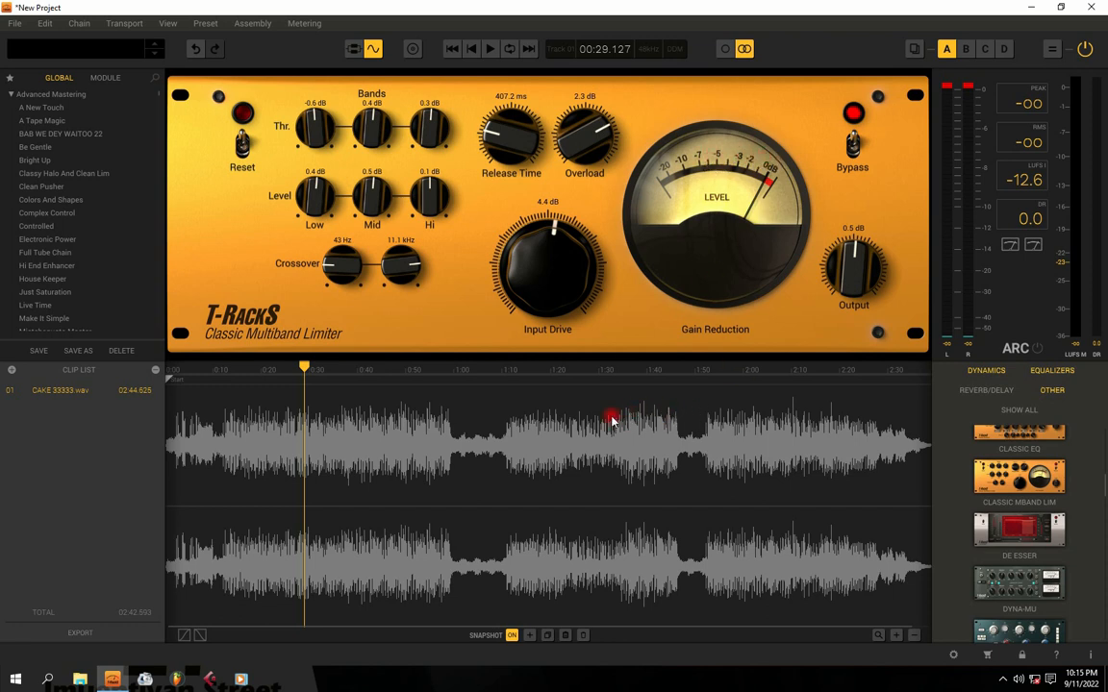
{"action": "left_click_drag", "start_coordinate": [563, 263], "coordinate": [562, 272]}
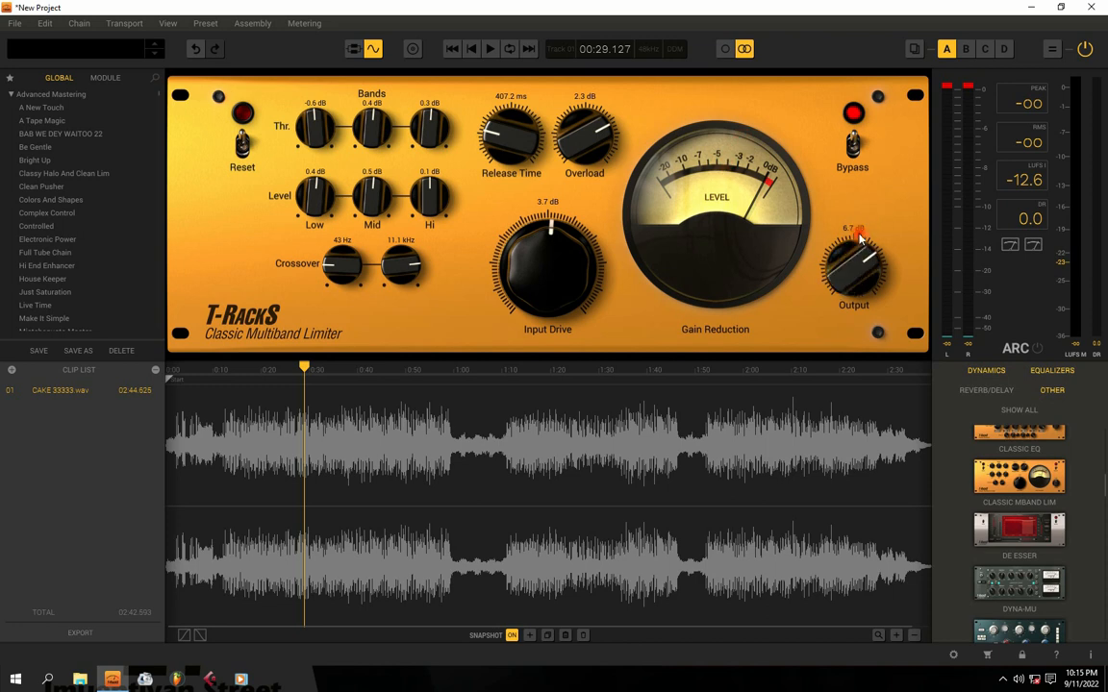
{"action": "left_click_drag", "start_coordinate": [865, 279], "coordinate": [859, 225]}
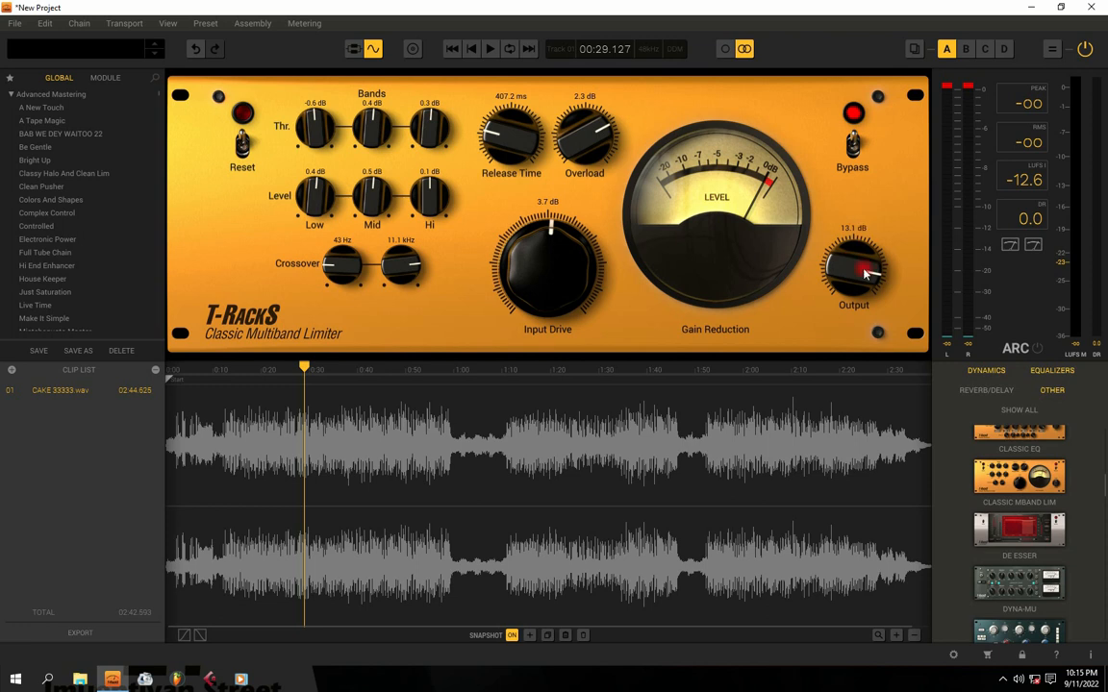
{"action": "mouse_move", "coordinate": [853, 272]}
{"action": "left_mouse_down"}
{"action": "mouse_move", "coordinate": [863, 296]}
{"action": "mouse_move", "coordinate": [845, 241]}
{"action": "mouse_move", "coordinate": [849, 274]}
{"action": "left_mouse_up"}
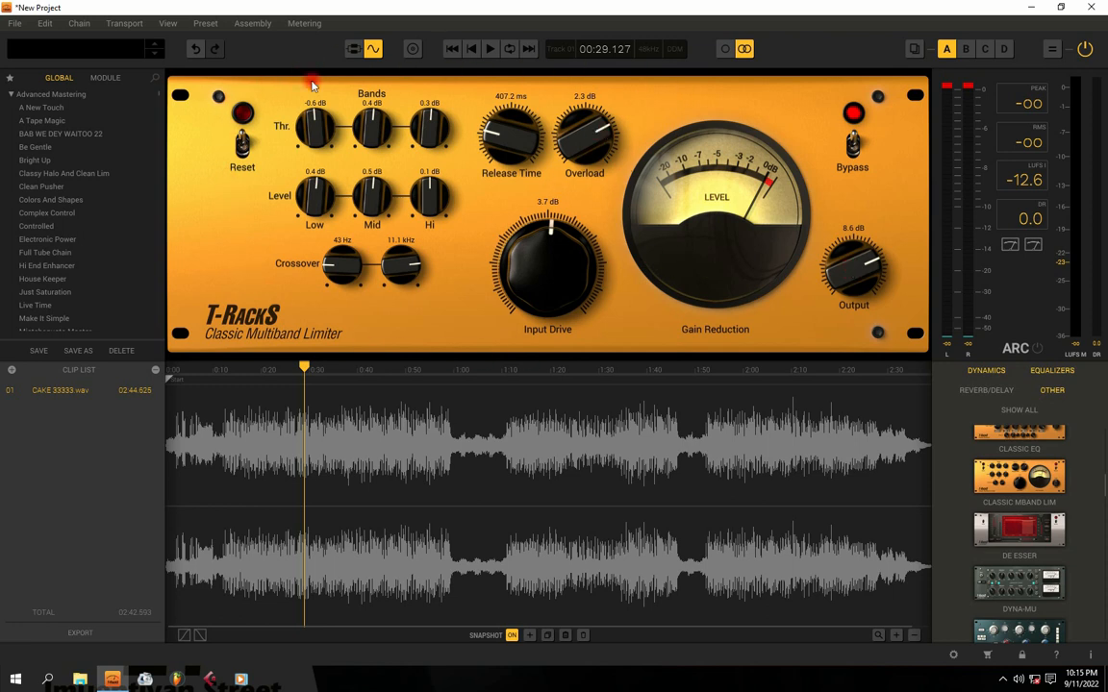
- Readjust the low, mid and high band controls and reset all limiter settings to their defaults
{"action": "left_click_drag", "start_coordinate": [293, 178], "coordinate": [288, 193]}
{"action": "left_click_drag", "start_coordinate": [288, 130], "coordinate": [289, 116]}
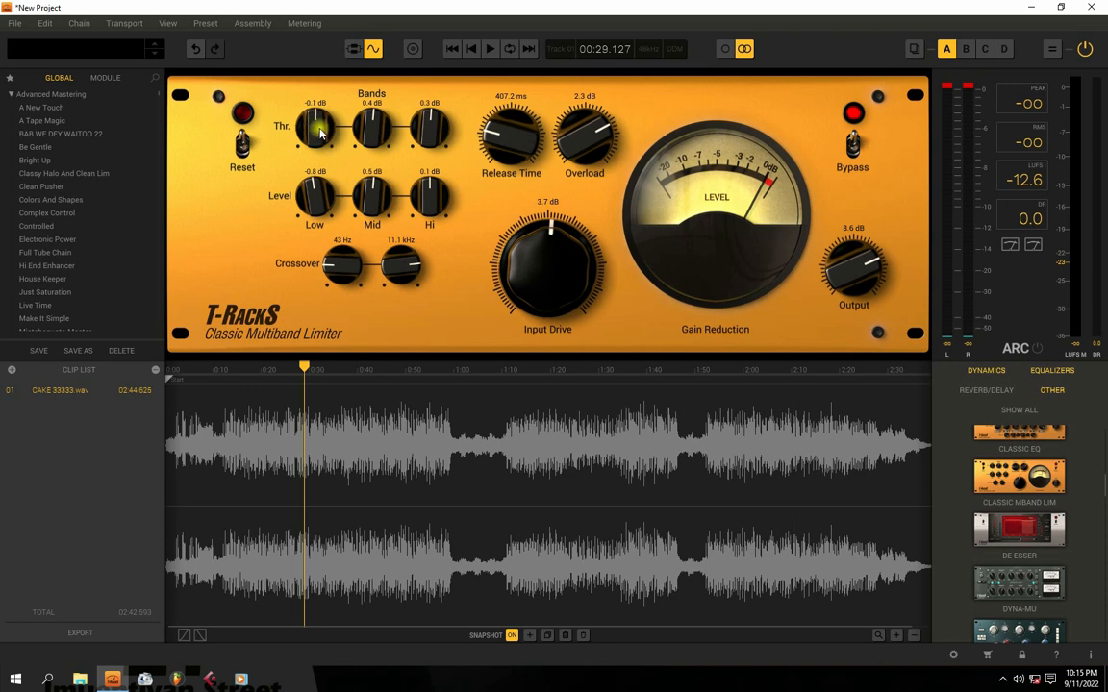
{"action": "left_click_drag", "start_coordinate": [429, 125], "coordinate": [429, 129]}
{"action": "left_click_drag", "start_coordinate": [371, 195], "coordinate": [314, 190]}
{"action": "left_click", "coordinate": [242, 143]}
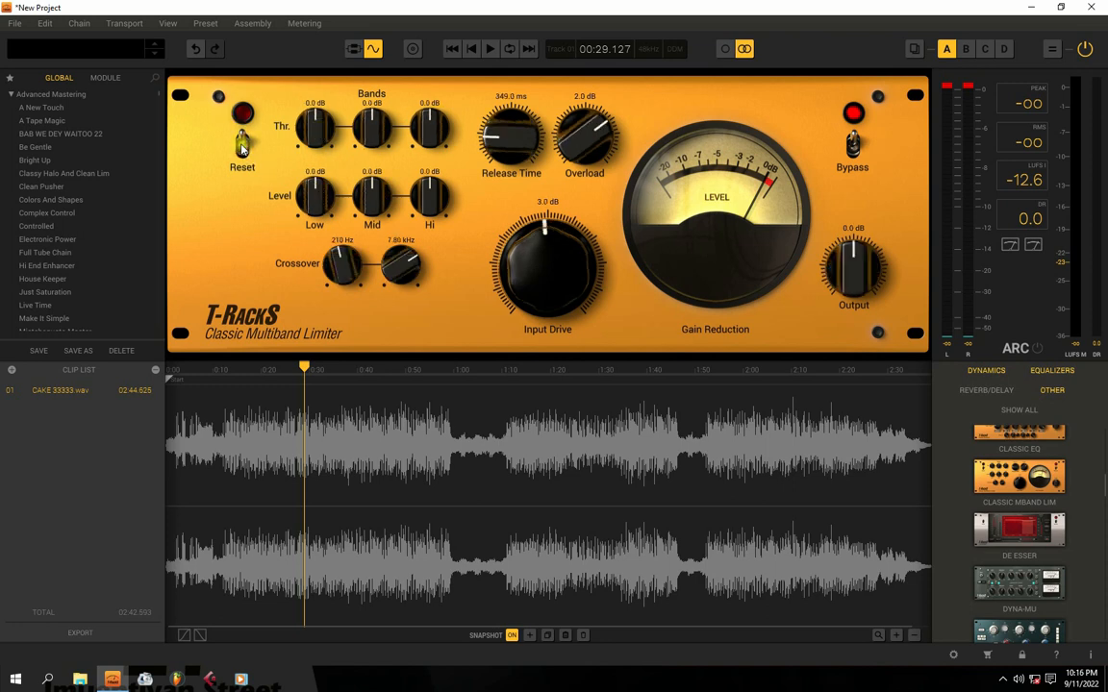
{"action": "left_click", "coordinate": [241, 144]}
- Set low threshold -3.9 dB, levels -2.3, 3.1 and 3.9 dB, release 220.2 ms, overload 3.0 dB, input drive -4.3 dB and output 9.7 dB
{"action": "left_click_drag", "start_coordinate": [314, 123], "coordinate": [314, 134]}
{"action": "left_click_drag", "start_coordinate": [315, 194], "coordinate": [442, 180]}
{"action": "left_click_drag", "start_coordinate": [507, 139], "coordinate": [505, 146]}
{"action": "left_click_drag", "start_coordinate": [577, 143], "coordinate": [575, 130]}
{"action": "left_click_drag", "start_coordinate": [549, 235], "coordinate": [737, 282]}
{"action": "left_click_drag", "start_coordinate": [865, 254], "coordinate": [697, 193]}
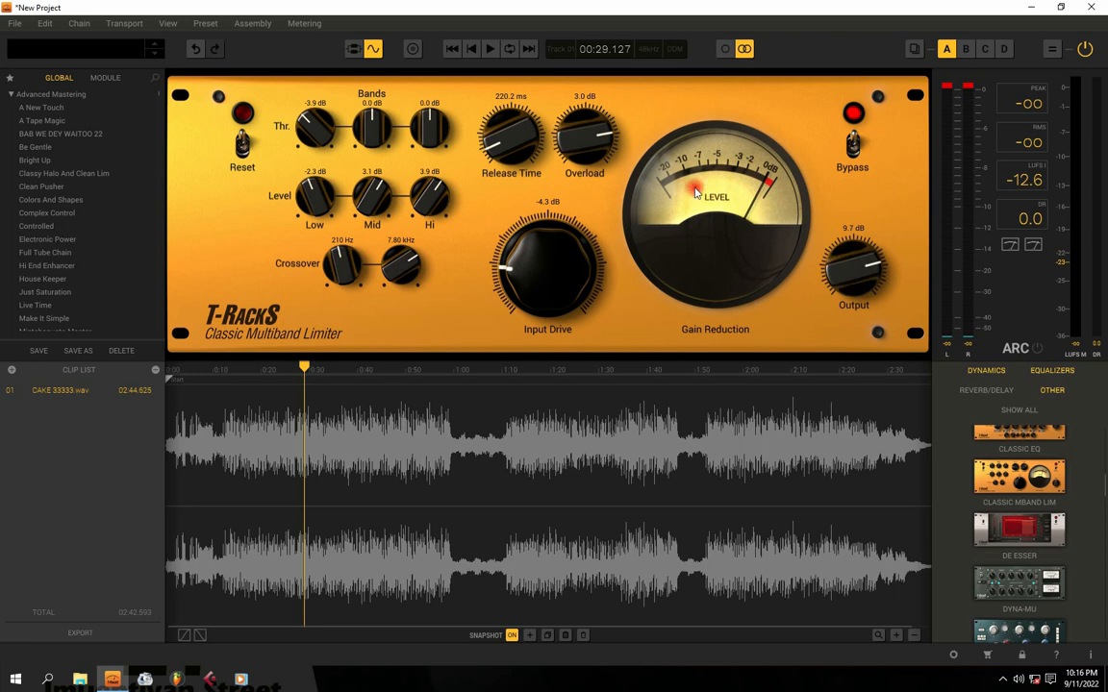
- Reset the limiter to its default settings and set the crossover frequencies to 121 Hz and 6.83 kHz
{"action": "left_click", "coordinate": [242, 144]}
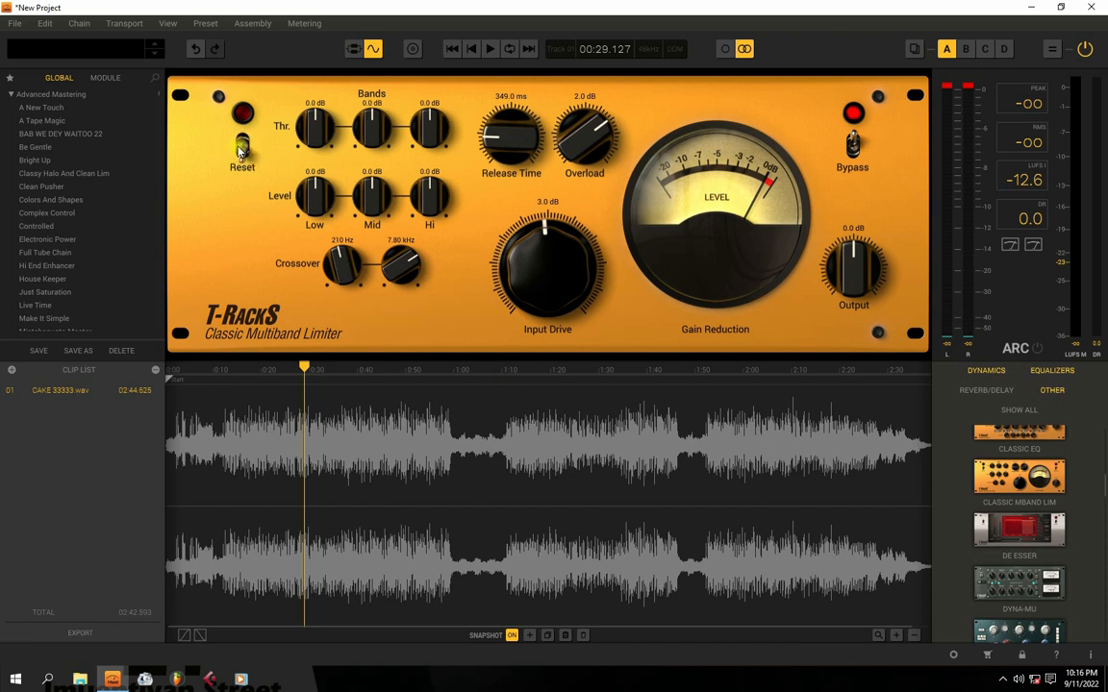
{"action": "left_click_drag", "start_coordinate": [342, 266], "coordinate": [411, 278]}
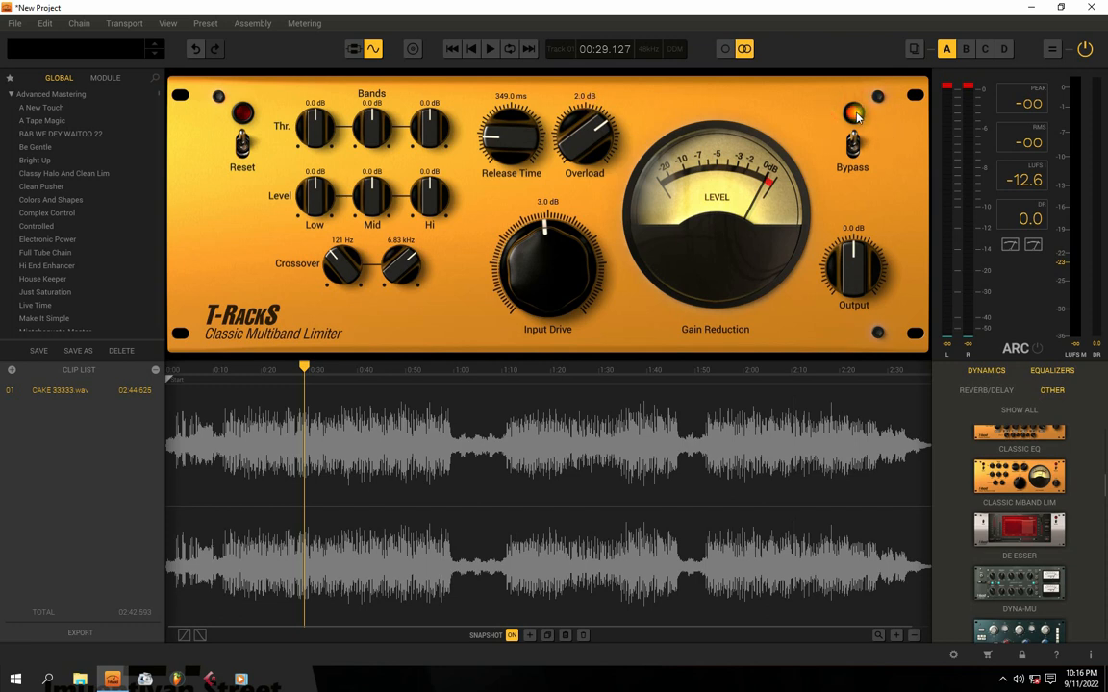
- Play the track from about 25 seconds while tuning the low crossover to 54 Hz and the high crossover to 8.94 kHz
{"action": "left_click", "coordinate": [854, 149]}
{"action": "key", "text": "space"}
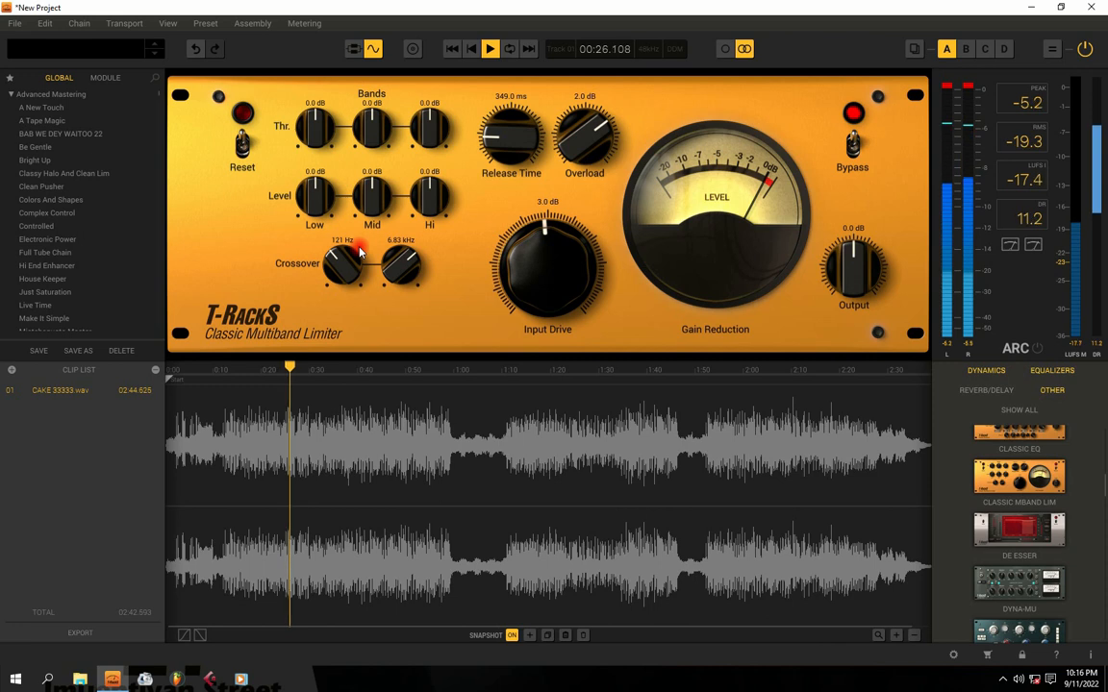
{"action": "left_click_drag", "start_coordinate": [342, 266], "coordinate": [334, 301]}
{"action": "left_click_drag", "start_coordinate": [402, 270], "coordinate": [400, 240]}
{"action": "key", "text": "space"}
{"action": "left_click_drag", "start_coordinate": [333, 265], "coordinate": [413, 266]}
{"action": "key", "text": "space"}
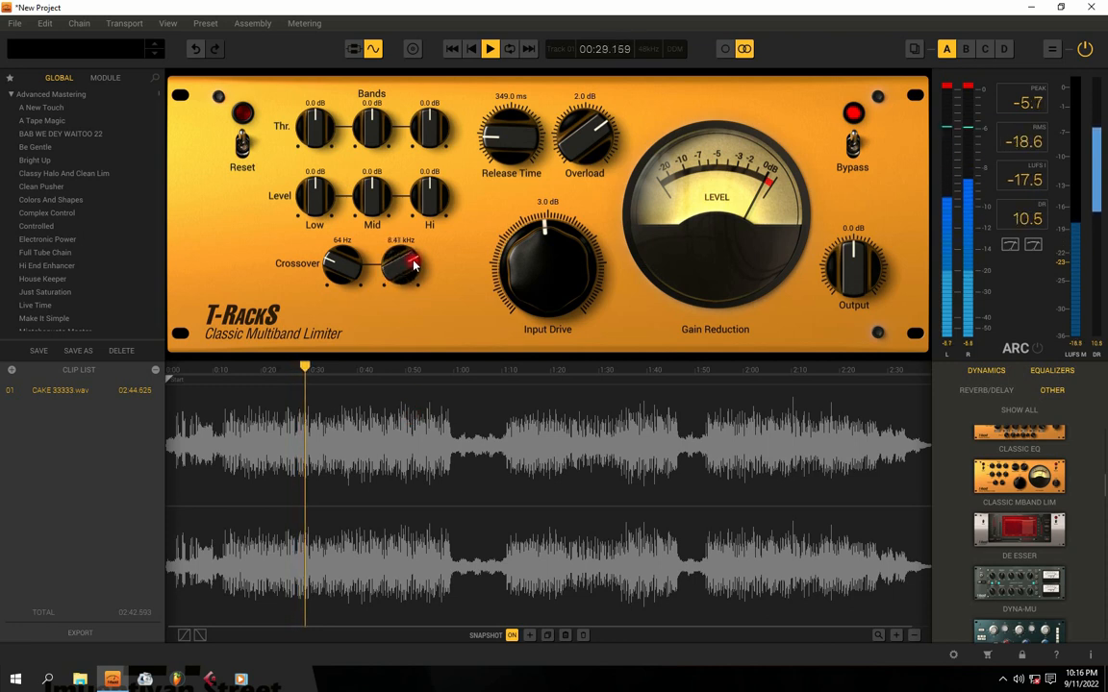
{"action": "key", "text": "space"}
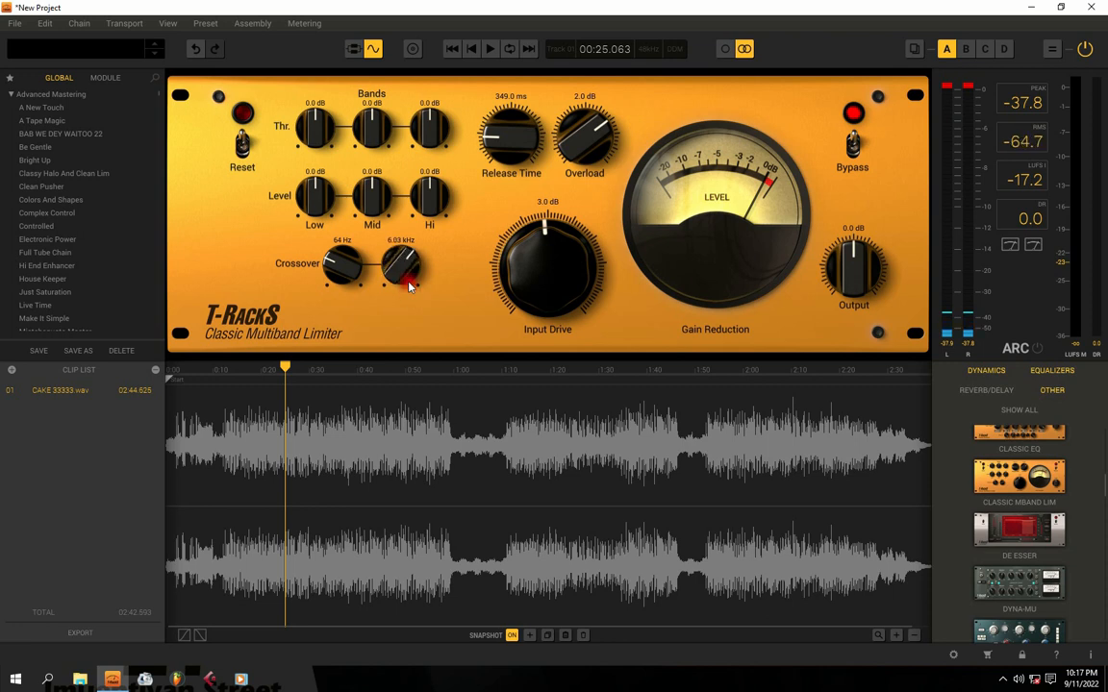
{"action": "key", "text": "space"}
{"action": "left_click_drag", "start_coordinate": [405, 261], "coordinate": [394, 150]}
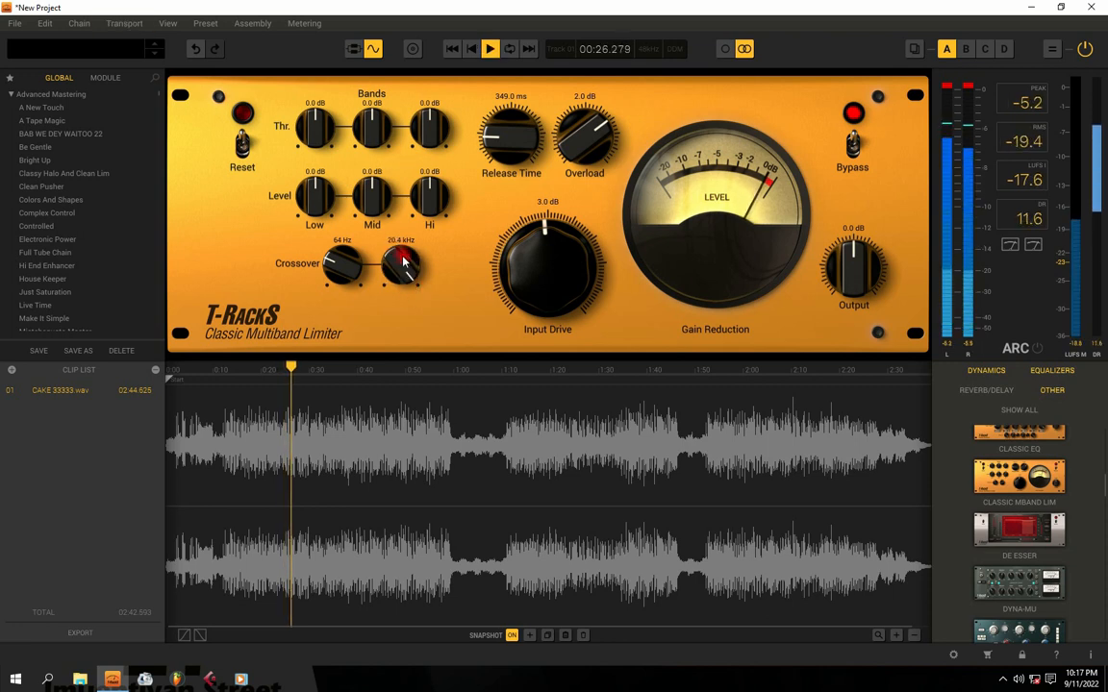
{"action": "left_click_drag", "start_coordinate": [399, 263], "coordinate": [403, 315]}
{"action": "left_click_drag", "start_coordinate": [337, 261], "coordinate": [329, 275]}
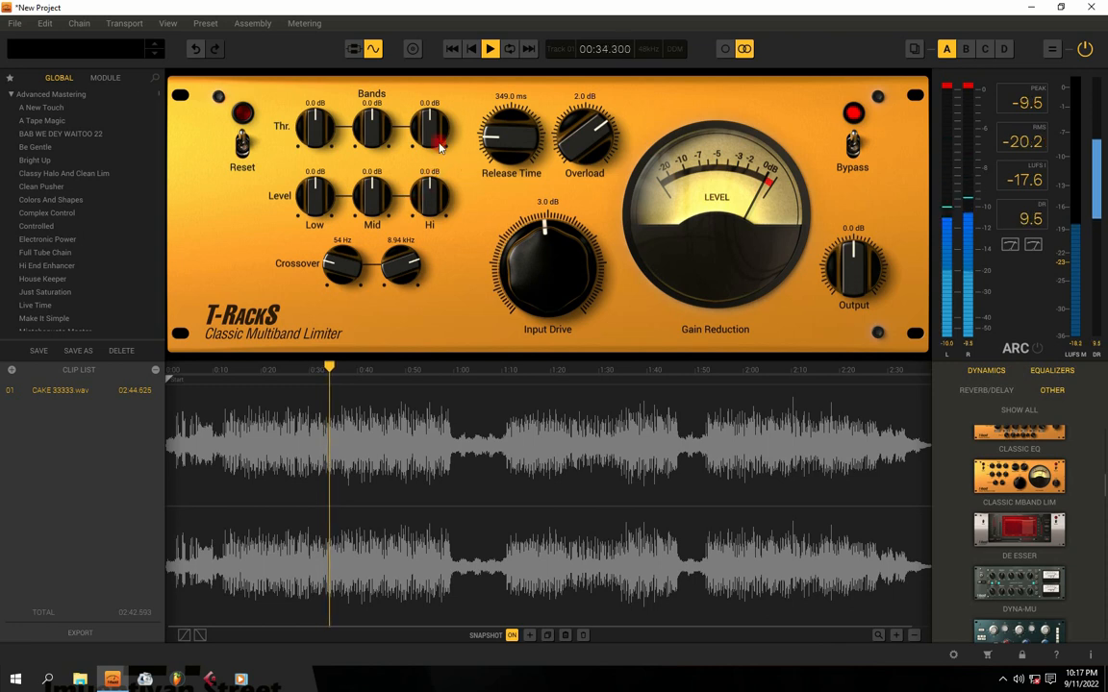
- Raise the input drive to 8.1 dB with playback stopped and play the track again from about 25 seconds
{"action": "key", "text": "Left"}
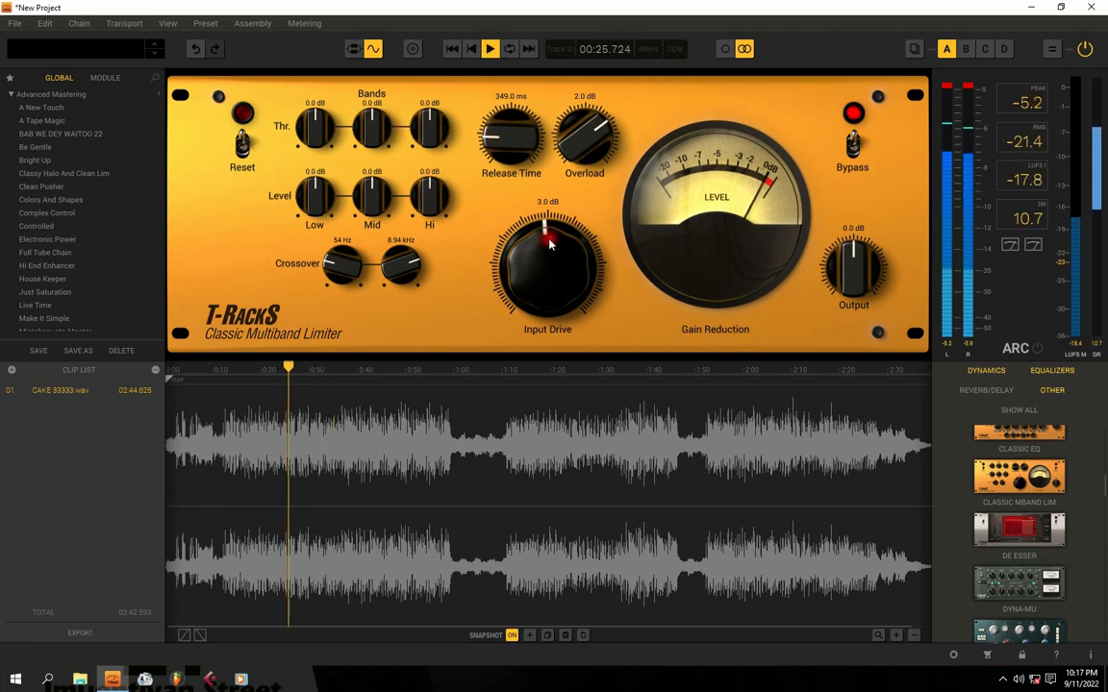
{"action": "key", "text": "space"}
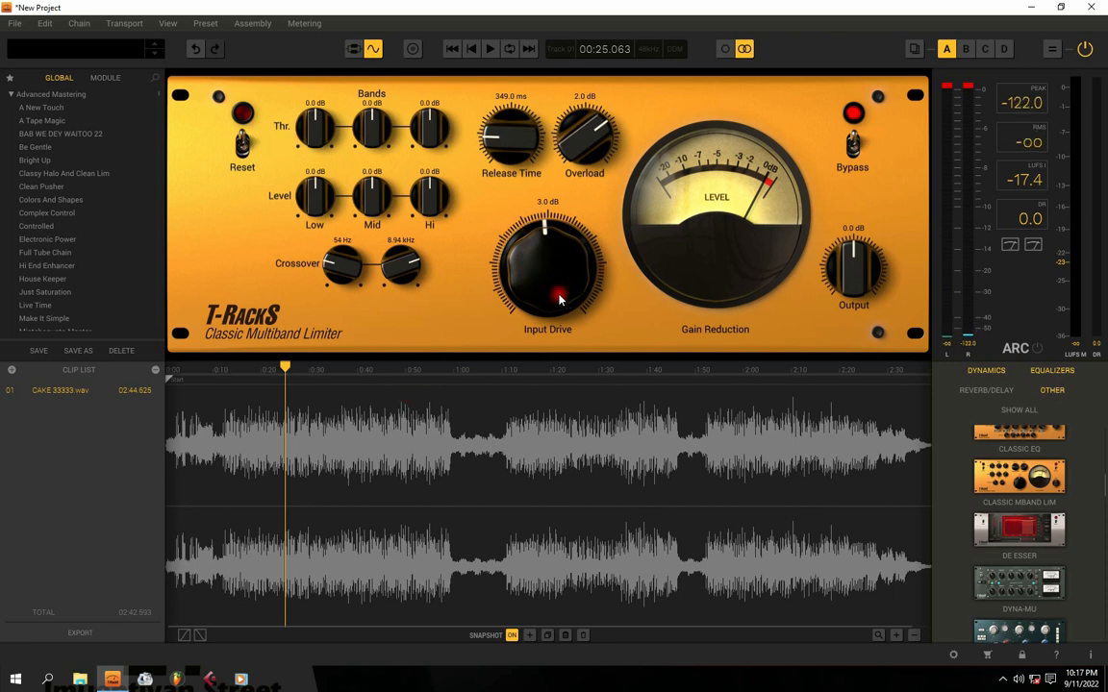
{"action": "left_click_drag", "start_coordinate": [560, 294], "coordinate": [554, 257]}
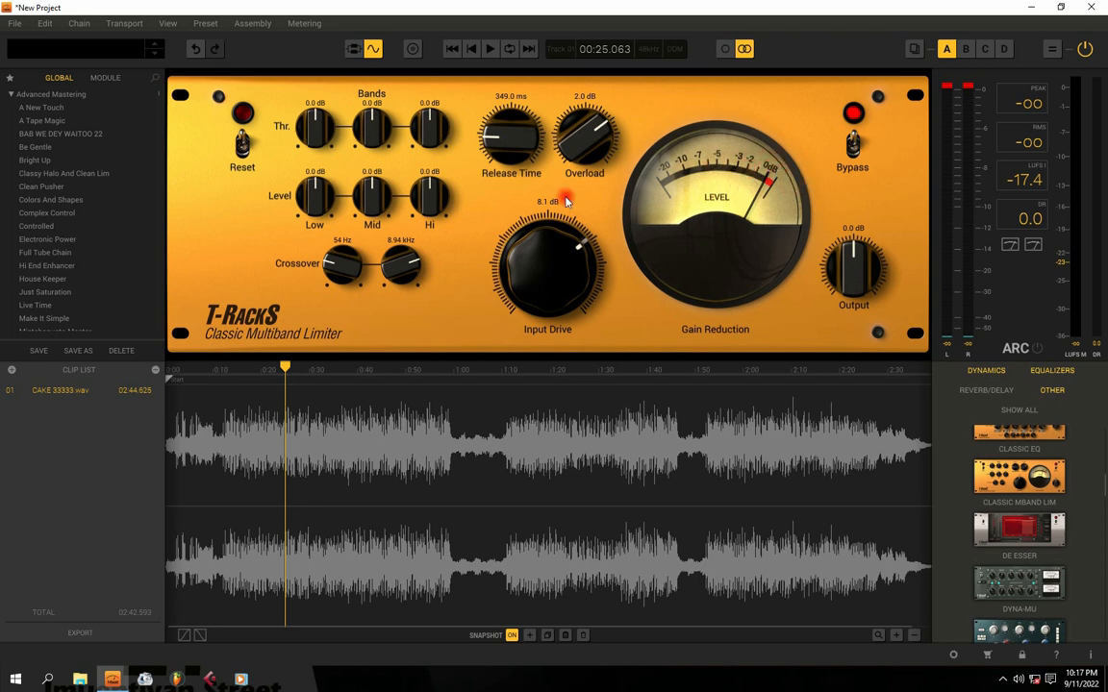
{"action": "key", "text": "space"}
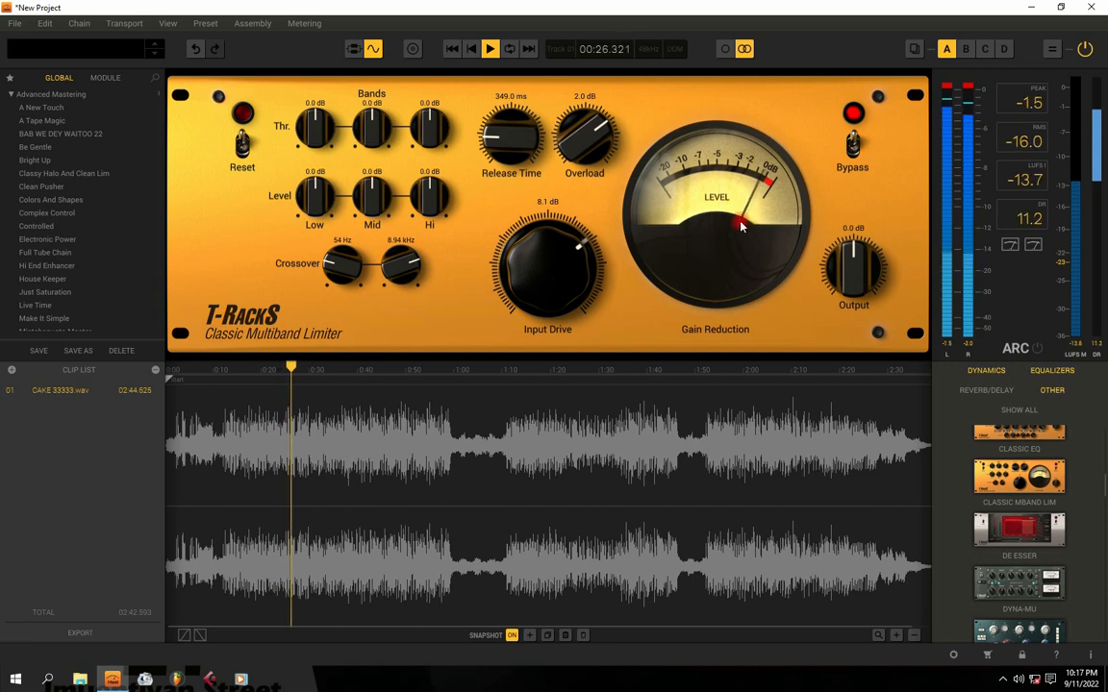
- Restart the track from about 25 seconds, lower the output to -8.0 dB and raise the input drive to 13.8 dB
{"action": "key", "text": "space"}
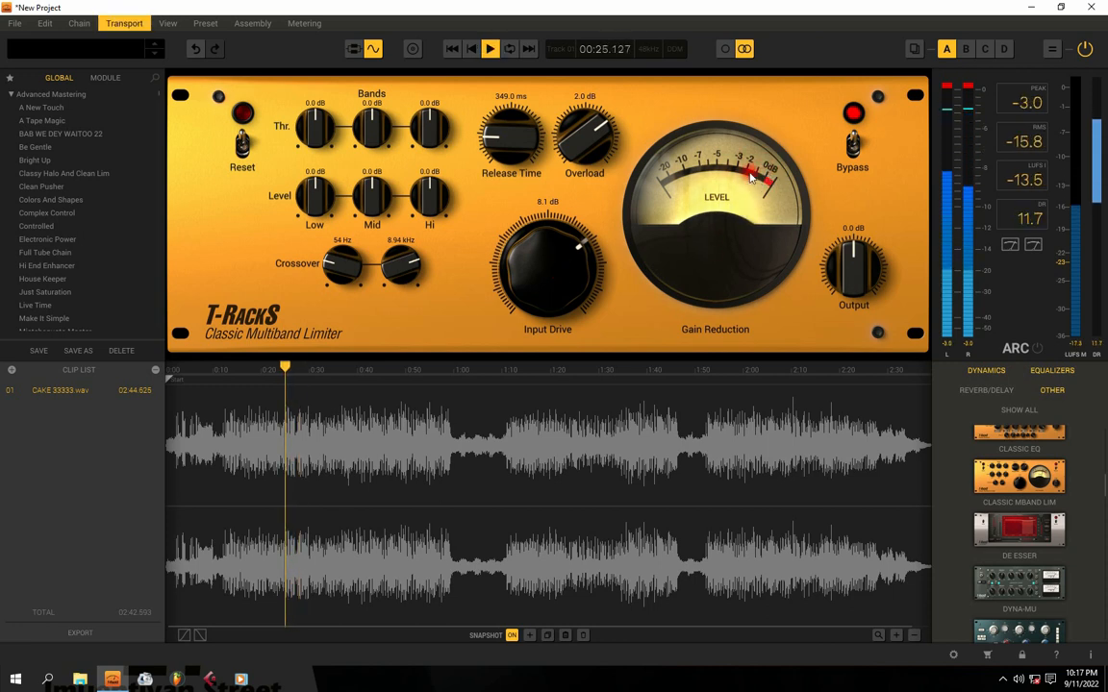
{"action": "left_click_drag", "start_coordinate": [855, 252], "coordinate": [855, 289]}
{"action": "key", "text": "space"}
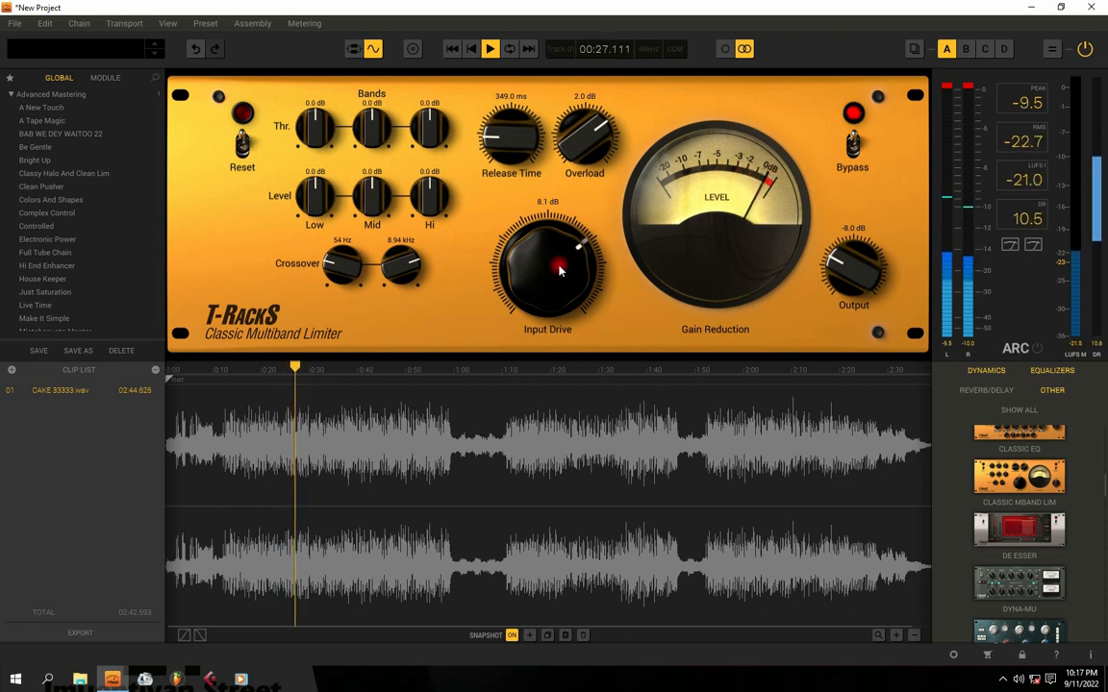
{"action": "mouse_move", "coordinate": [555, 277]}
{"action": "left_mouse_down"}
{"action": "mouse_move", "coordinate": [559, 235]}
{"action": "mouse_move", "coordinate": [556, 273]}
{"action": "left_mouse_up"}
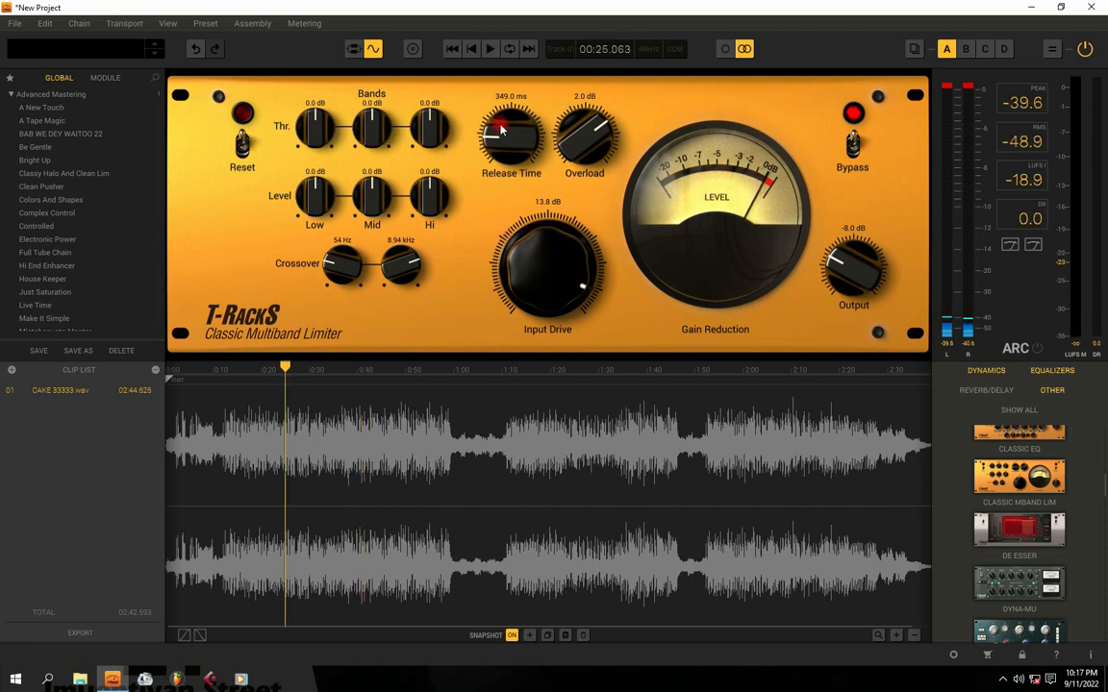
- Play the track from about 25 seconds, lower the input drive to 3.6 dB and stop playback
{"action": "key", "text": "space"}
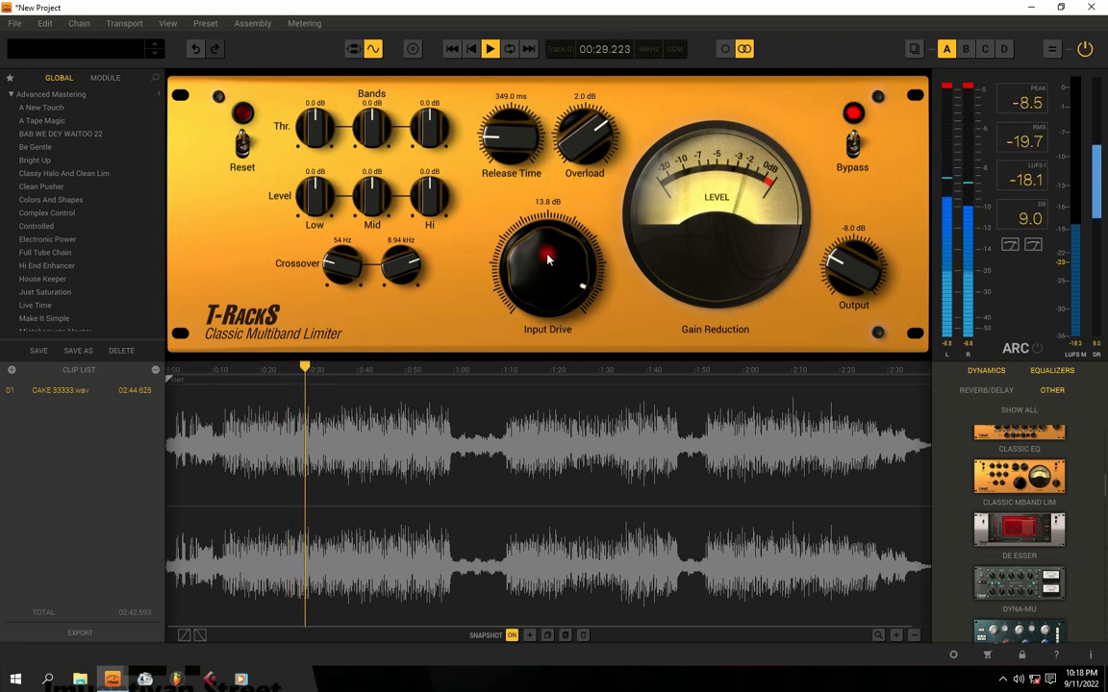
{"action": "left_click_drag", "start_coordinate": [541, 252], "coordinate": [556, 343]}
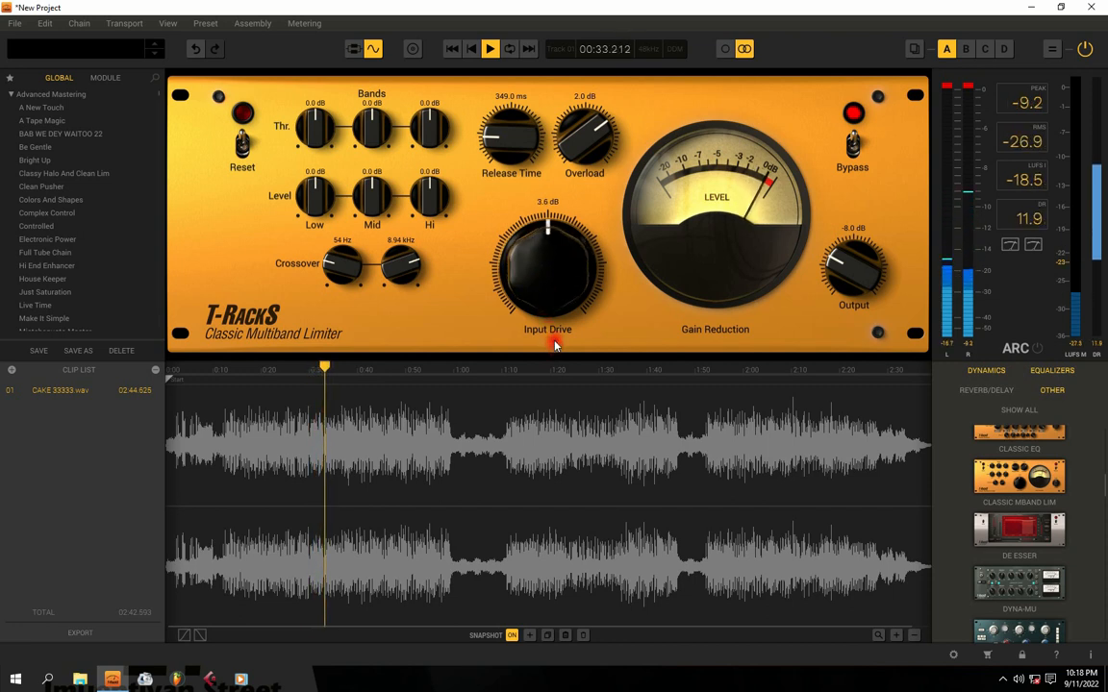
{"action": "key", "text": "space"}
{"action": "key", "text": "space"}
{"action": "key", "text": "space"}
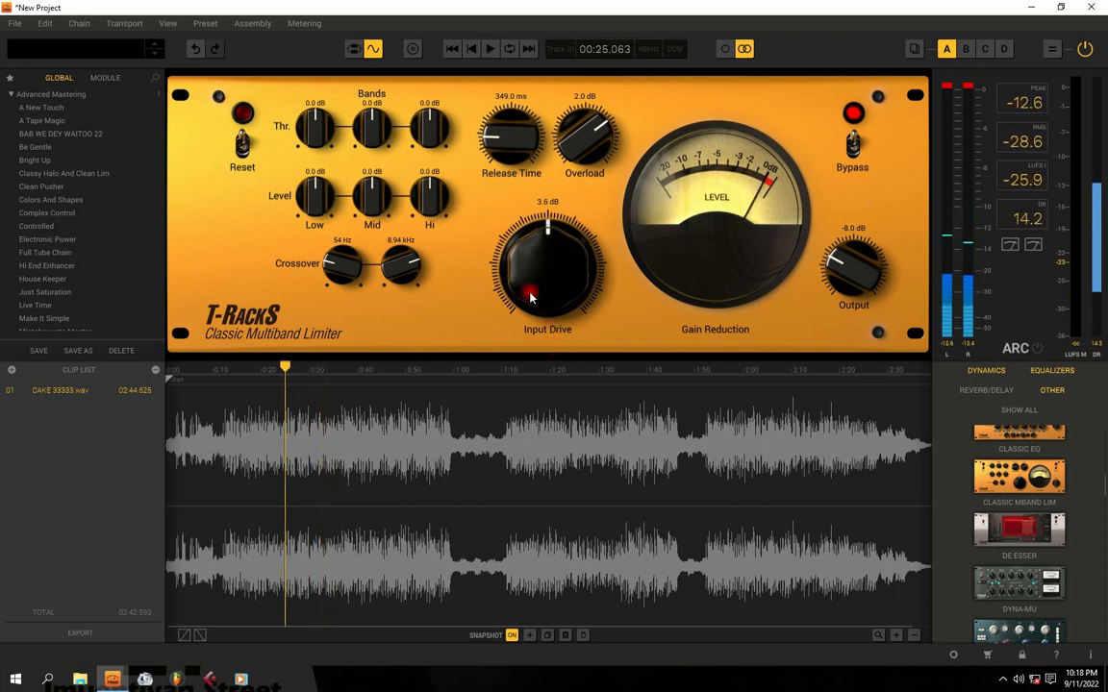
- During playback, set the low threshold to -0.1 dB, the low level to -0.2 dB and the input drive to 13.9 dB
{"action": "key", "text": "space"}
{"action": "left_click_drag", "start_coordinate": [313, 118], "coordinate": [313, 5]}
{"action": "left_click_drag", "start_coordinate": [315, 124], "coordinate": [316, 294]}
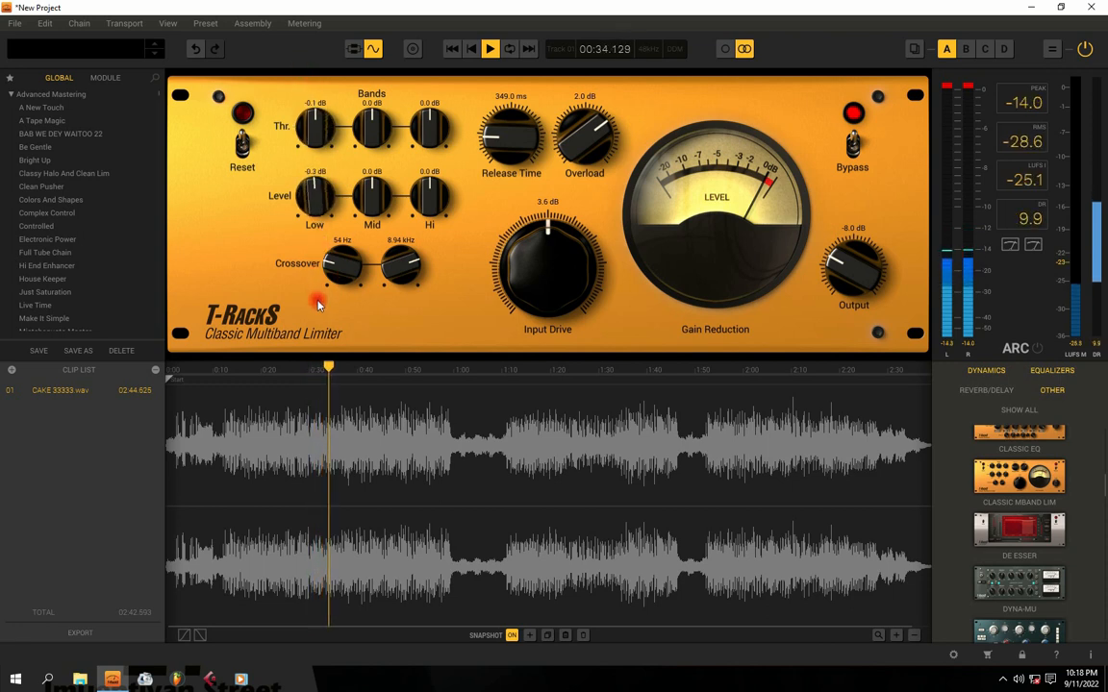
{"action": "left_click_drag", "start_coordinate": [535, 315], "coordinate": [505, 231]}
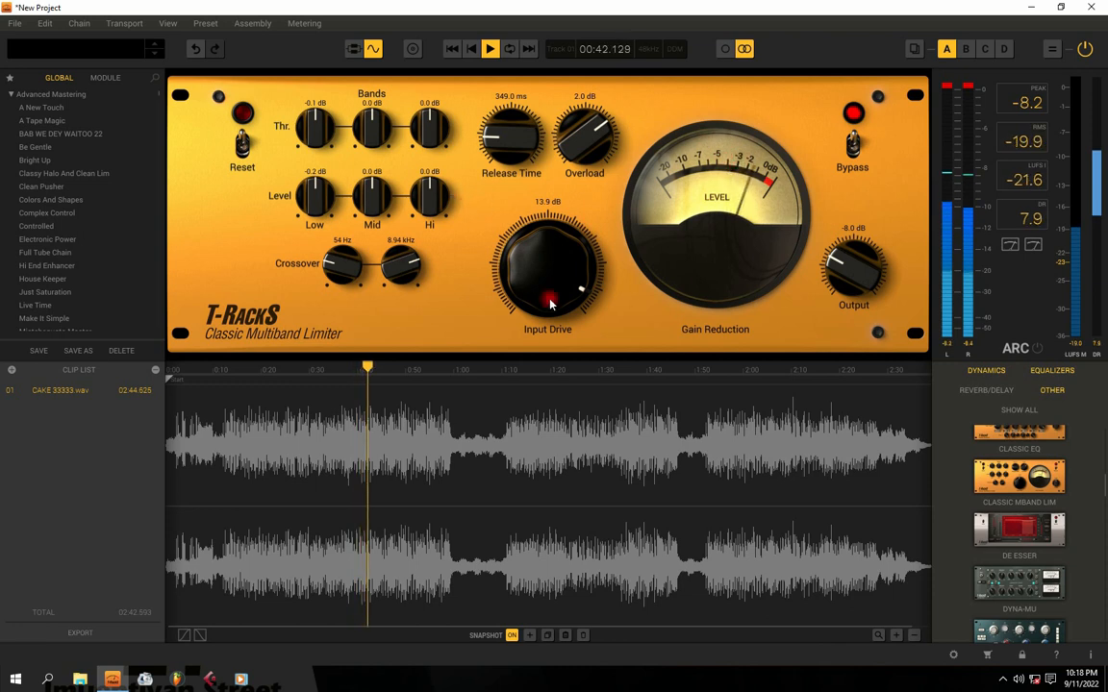
- Set the low threshold and low level to 0.1 dB, the mid threshold to -2.5 dB and the mid level to 1.9 dB
{"action": "left_click_drag", "start_coordinate": [315, 126], "coordinate": [304, 34]}
{"action": "mouse_move", "coordinate": [313, 196]}
{"action": "left_mouse_down"}
{"action": "mouse_move", "coordinate": [315, 163]}
{"action": "mouse_move", "coordinate": [318, 217]}
{"action": "mouse_move", "coordinate": [320, 205]}
{"action": "left_mouse_up"}
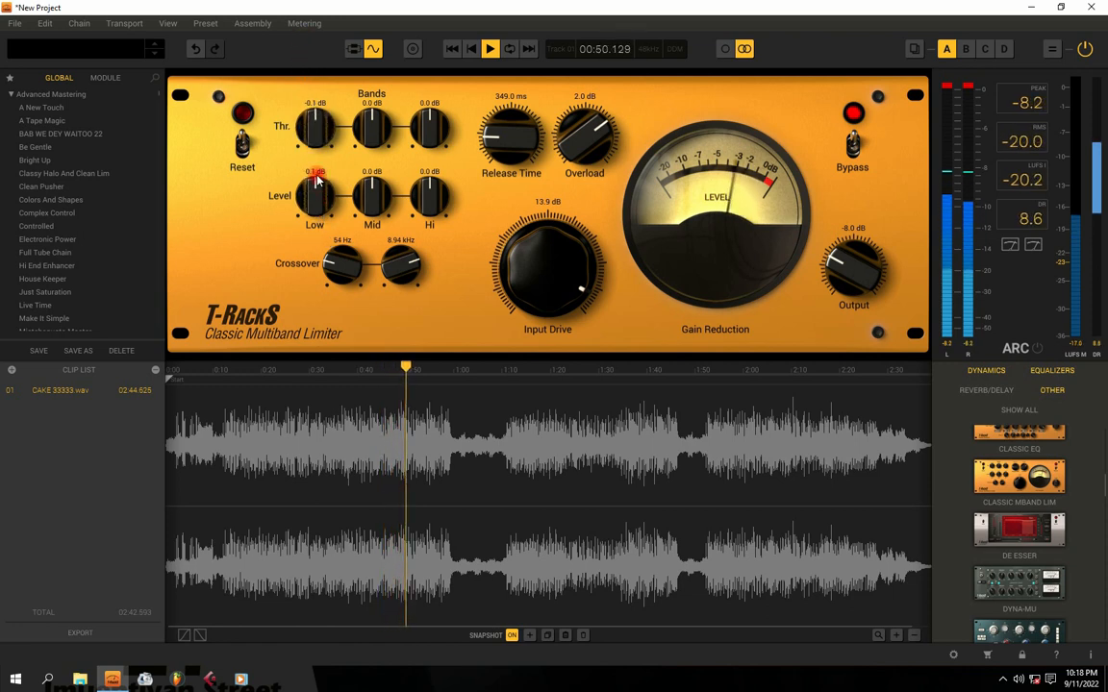
{"action": "left_click_drag", "start_coordinate": [314, 123], "coordinate": [312, 118]}
{"action": "mouse_move", "coordinate": [380, 138]}
{"action": "left_mouse_down"}
{"action": "mouse_move", "coordinate": [366, 55]}
{"action": "mouse_move", "coordinate": [370, 149]}
{"action": "mouse_move", "coordinate": [368, 139]}
{"action": "left_mouse_up"}
{"action": "left_click_drag", "start_coordinate": [366, 193], "coordinate": [374, 181]}
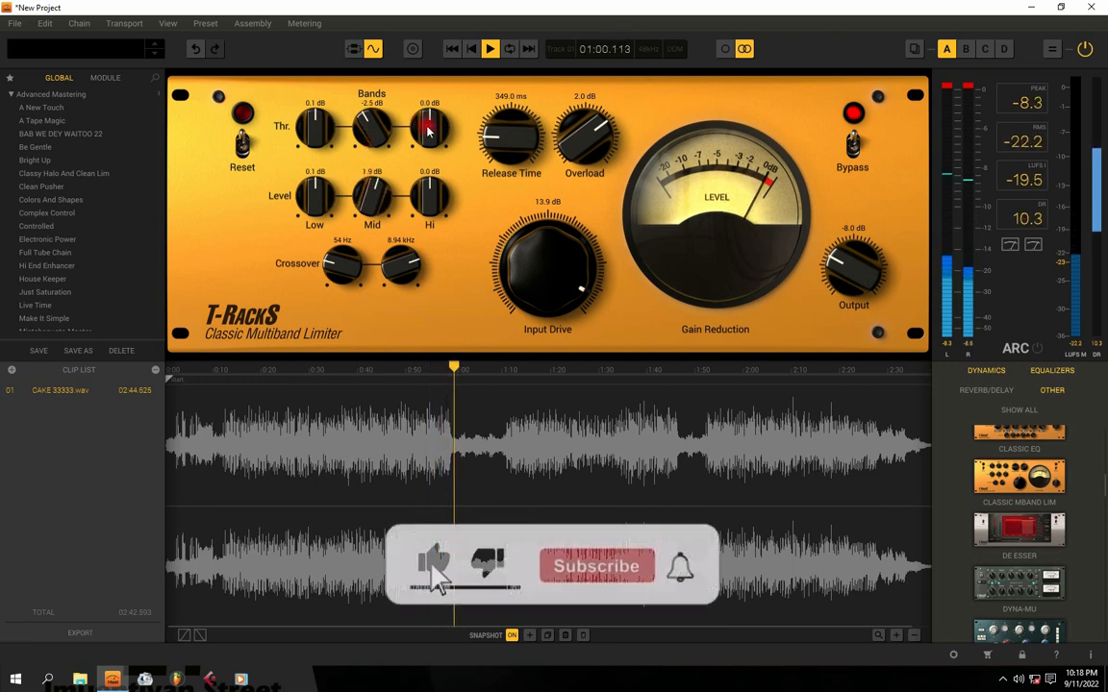
- Replay the track from about 25 seconds while setting the mid threshold to -2.0 dB
{"action": "key", "text": "space"}
{"action": "key", "text": "space"}
{"action": "key", "text": "space"}
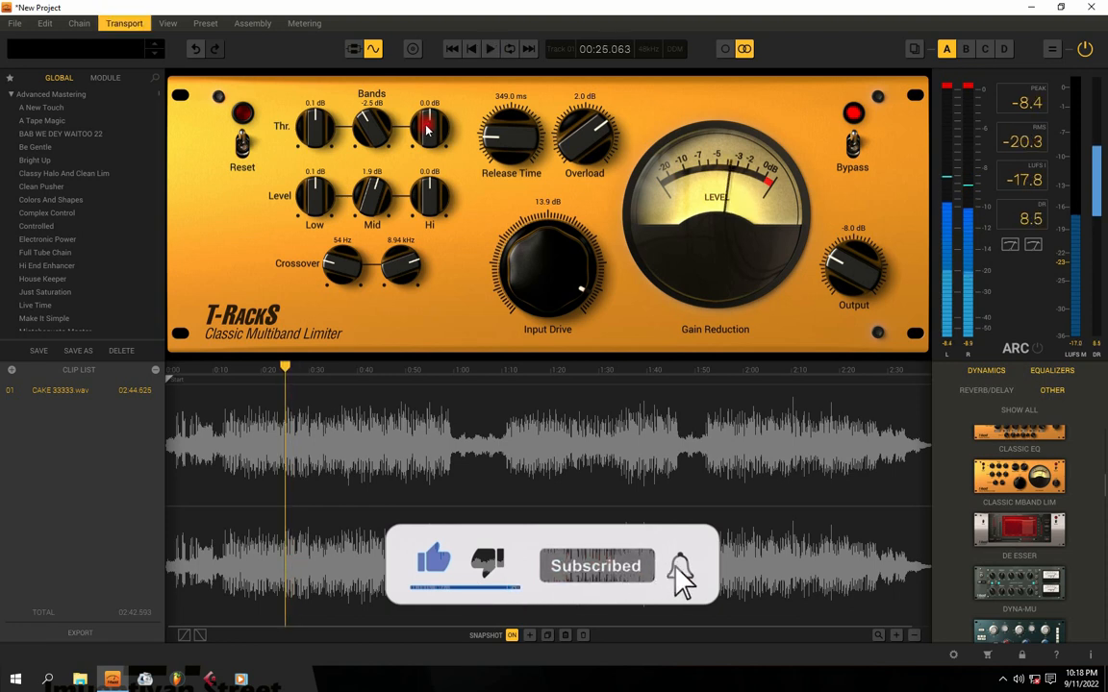
{"action": "key", "text": "space"}
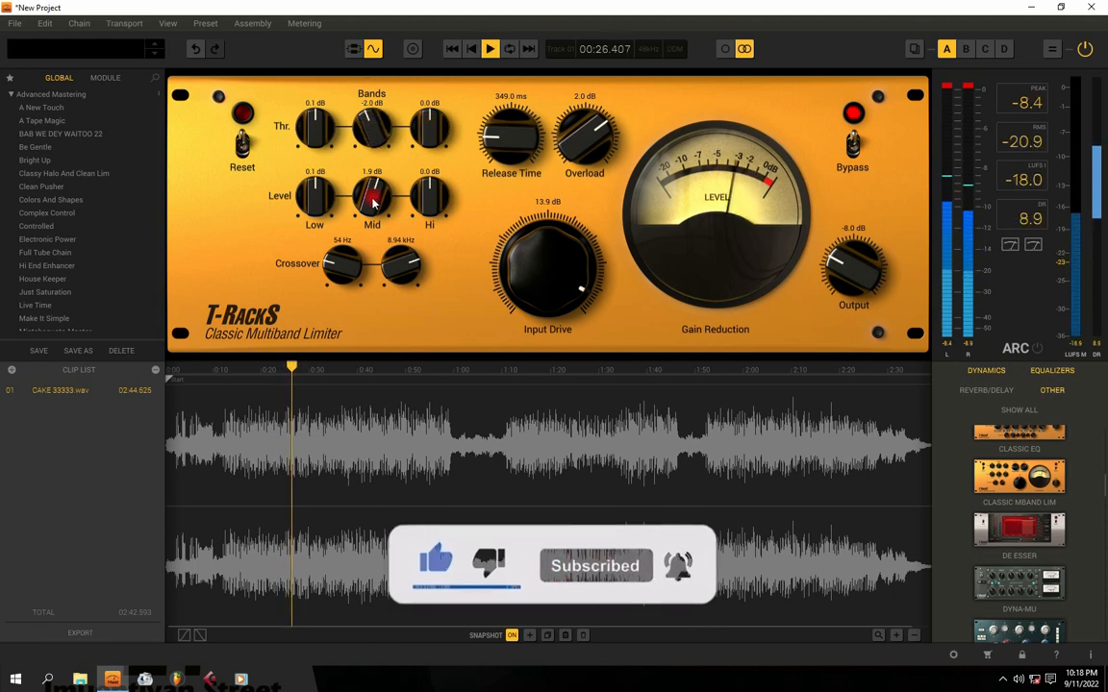
{"action": "key", "text": "space"}
{"action": "key", "text": "space"}
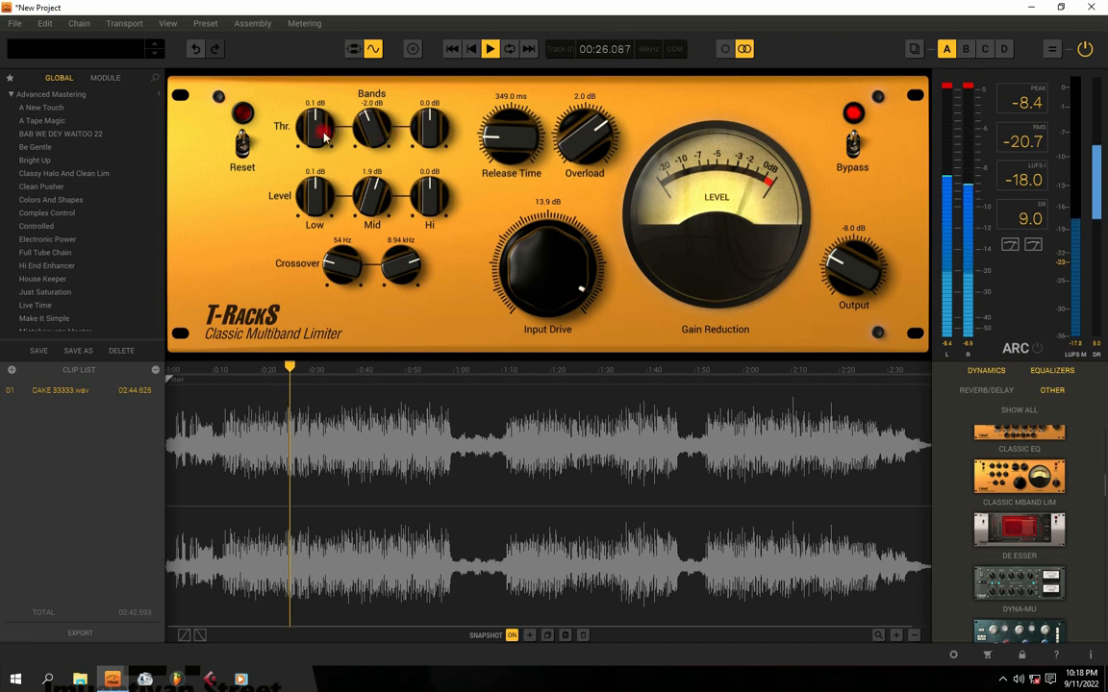
- Try the low level at -8.0 dB, raise it to 2.3 dB, set the mid level to 1.6 dB and stop playback
{"action": "left_click_drag", "start_coordinate": [324, 198], "coordinate": [317, 134]}
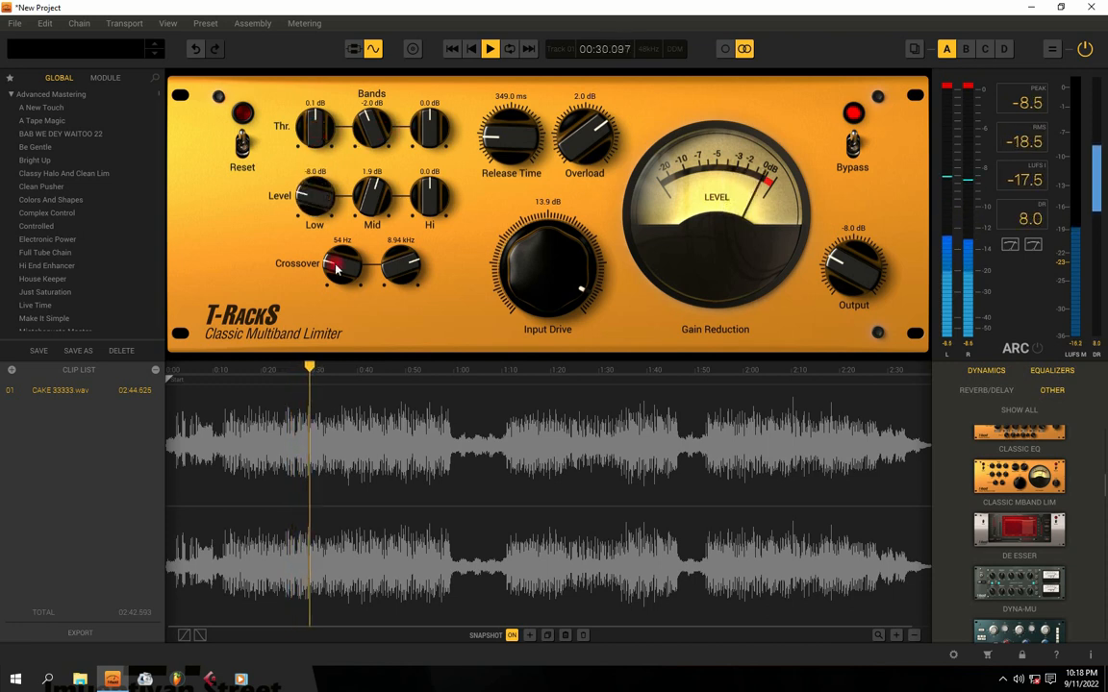
{"action": "left_click_drag", "start_coordinate": [318, 207], "coordinate": [328, 195]}
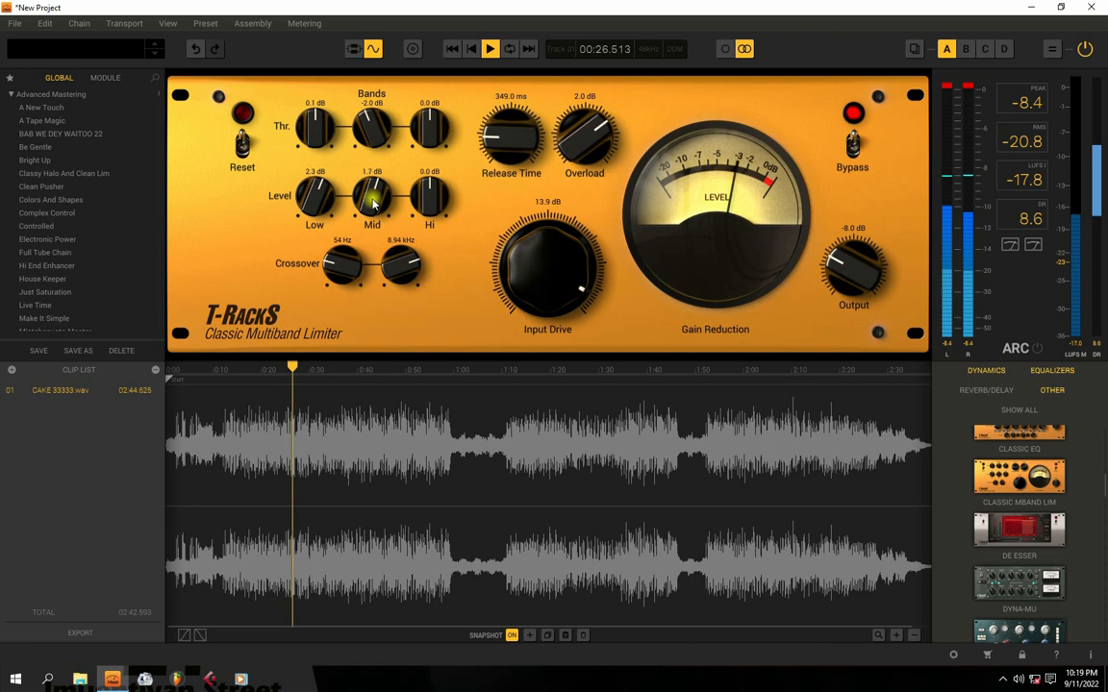
{"action": "key", "text": "space"}
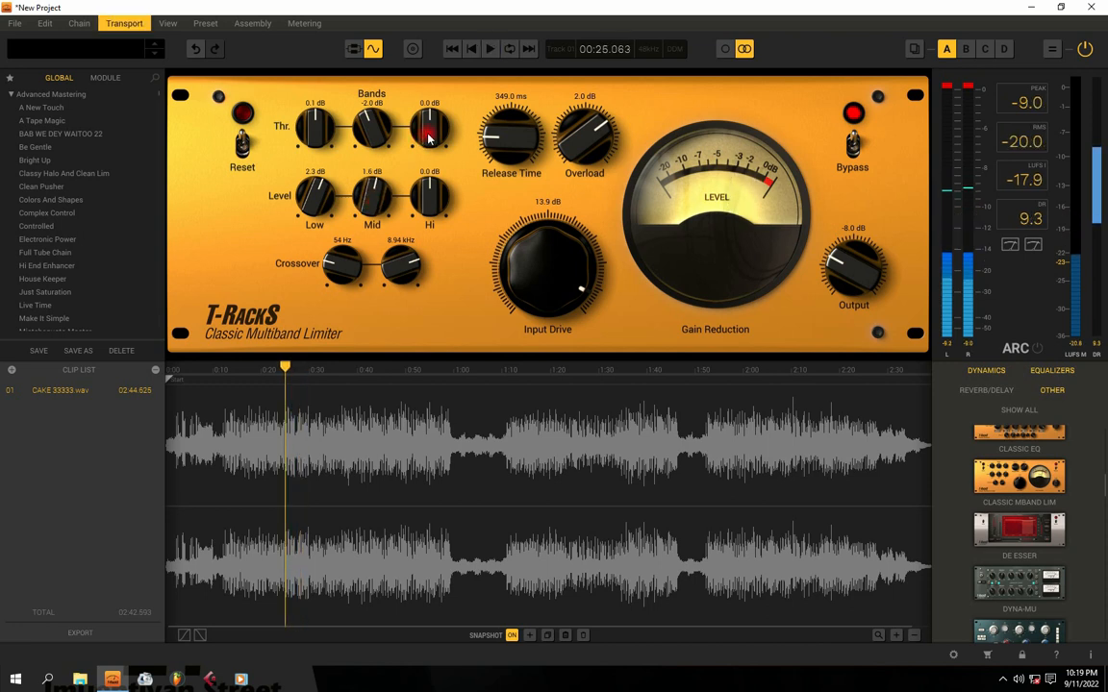
- Set the high threshold to -4.1 dB and the high level to 4.0 dB, and play the track from about 25 seconds
{"action": "mouse_move", "coordinate": [429, 137]}
{"action": "left_mouse_down"}
{"action": "mouse_move", "coordinate": [430, 200]}
{"action": "mouse_move", "coordinate": [424, 124]}
{"action": "left_mouse_up"}
{"action": "key", "text": "space"}
{"action": "scroll", "coordinate": [429, 197], "scroll_direction": "up", "scroll_amount": 6}
{"action": "scroll", "coordinate": [432, 197], "scroll_direction": "up", "scroll_amount": 2}
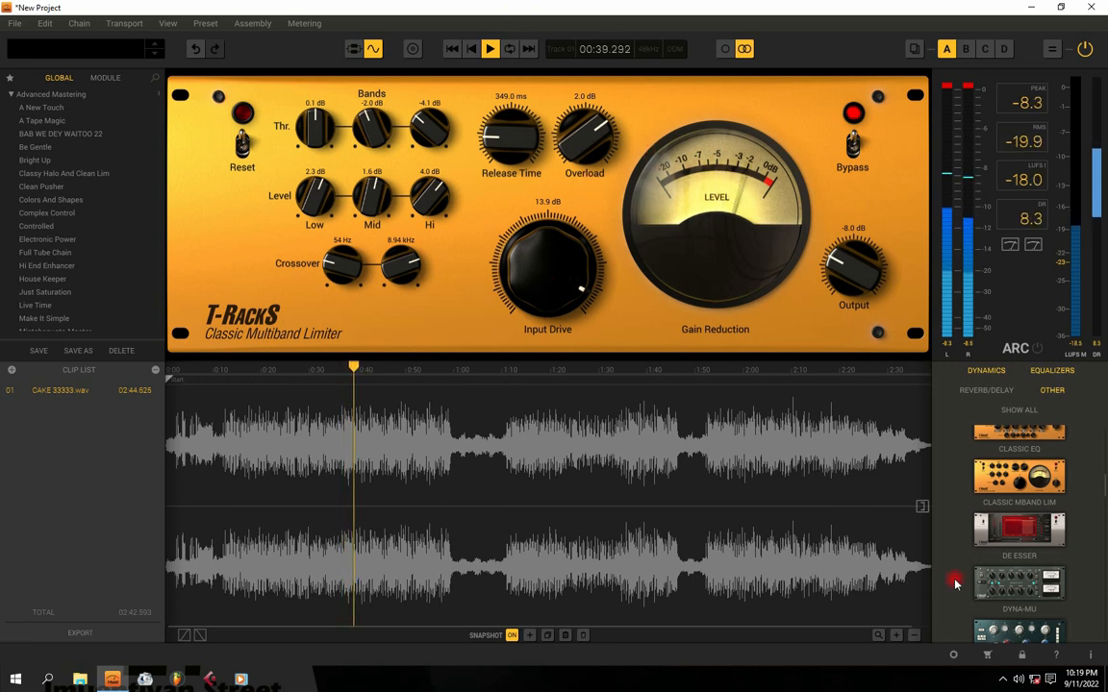
- Raise the output to 5.2 dB, replay the track from about 25 seconds, reduce the output to 1.4 dB and stop playback
{"action": "left_click_drag", "start_coordinate": [842, 267], "coordinate": [841, 261]}
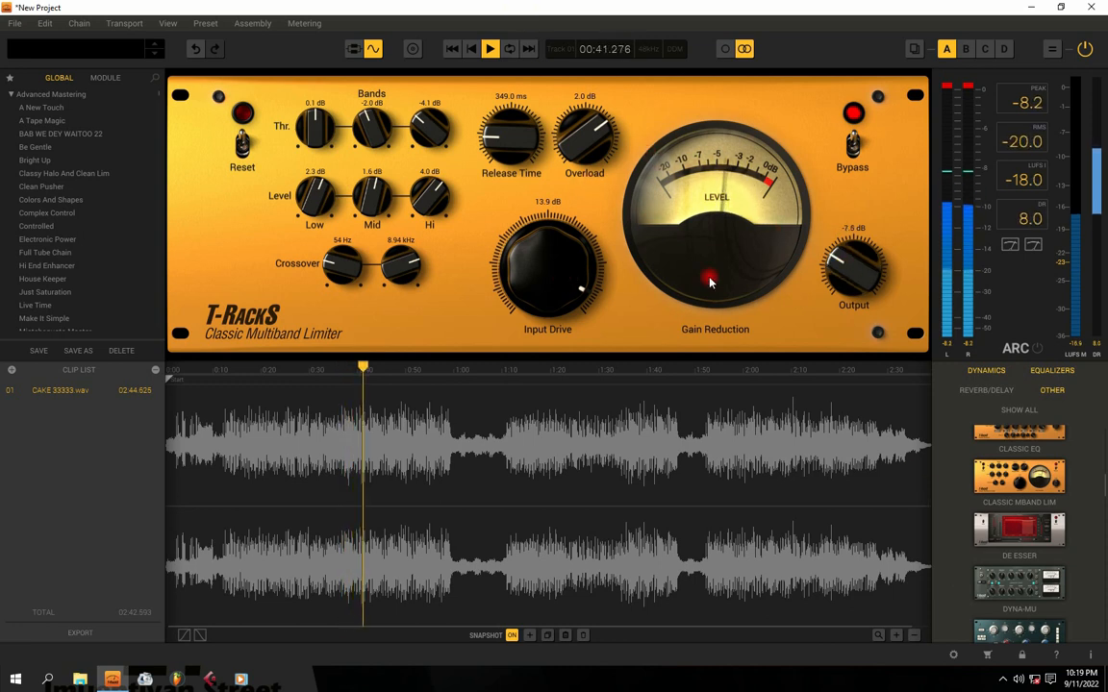
{"action": "key", "text": "space"}
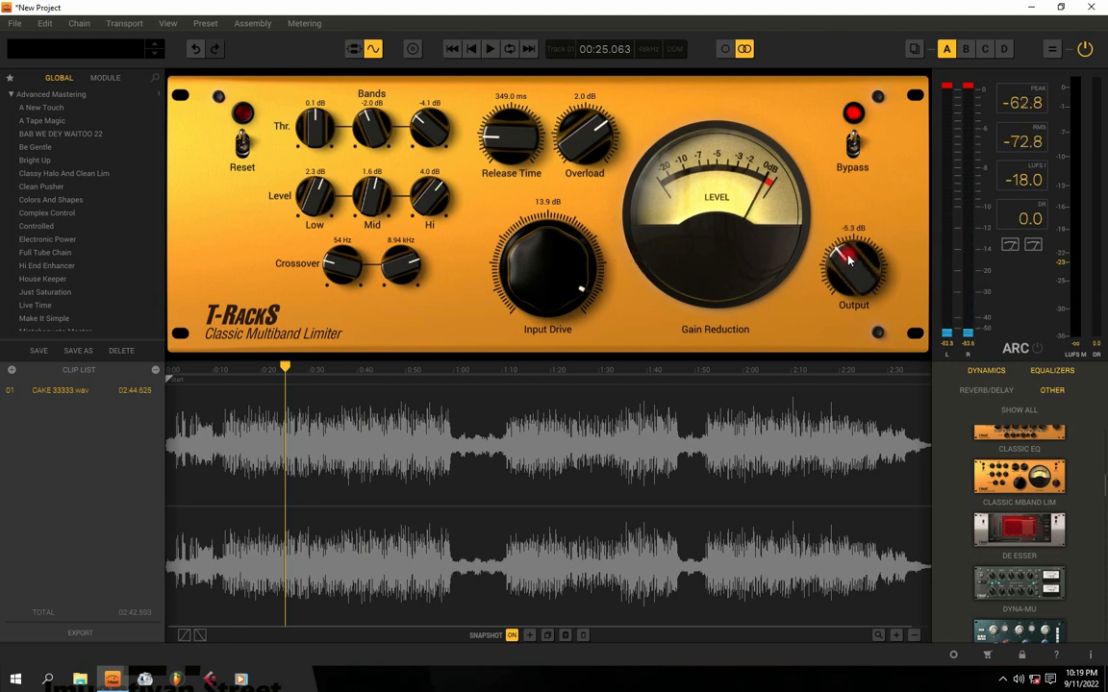
{"action": "left_click_drag", "start_coordinate": [849, 246], "coordinate": [854, 219]}
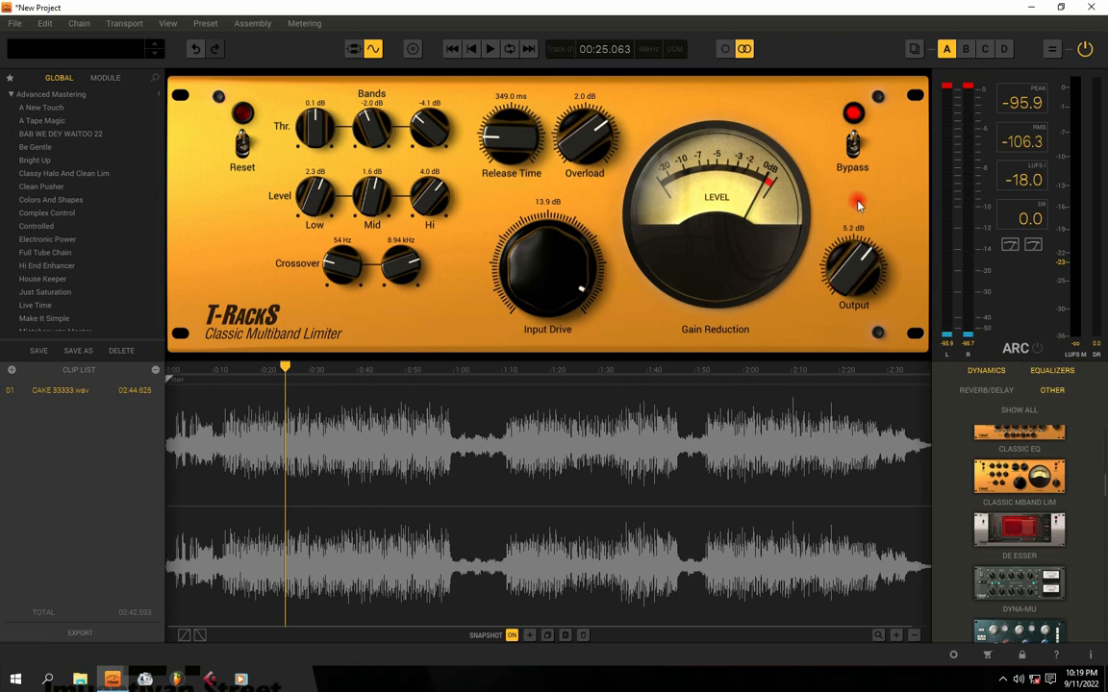
{"action": "key", "text": "space"}
{"action": "left_click_drag", "start_coordinate": [855, 270], "coordinate": [857, 298]}
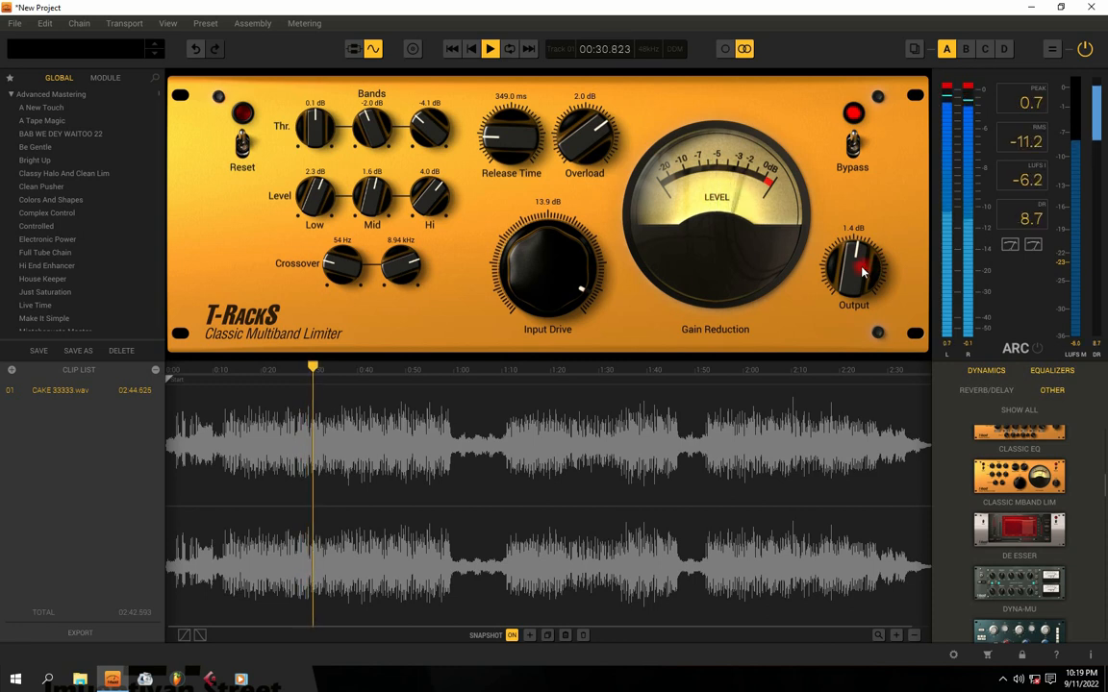
{"action": "key", "text": "space"}
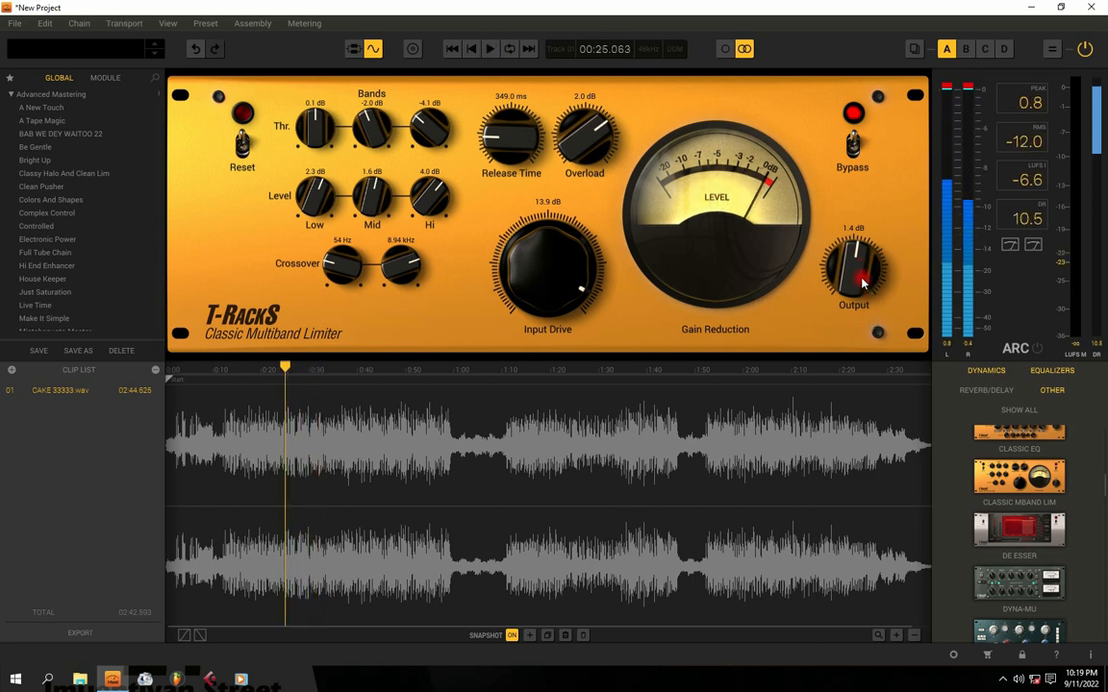